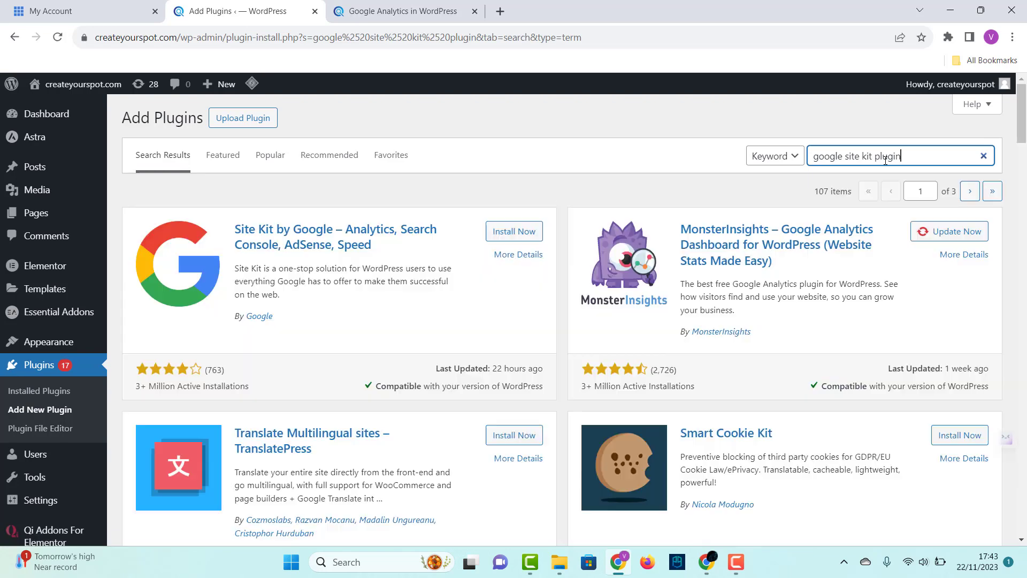
Step: Install and activate the Site Kit by Google plugin and start its setup
{"action": "left_click", "coordinate": [515, 231]}
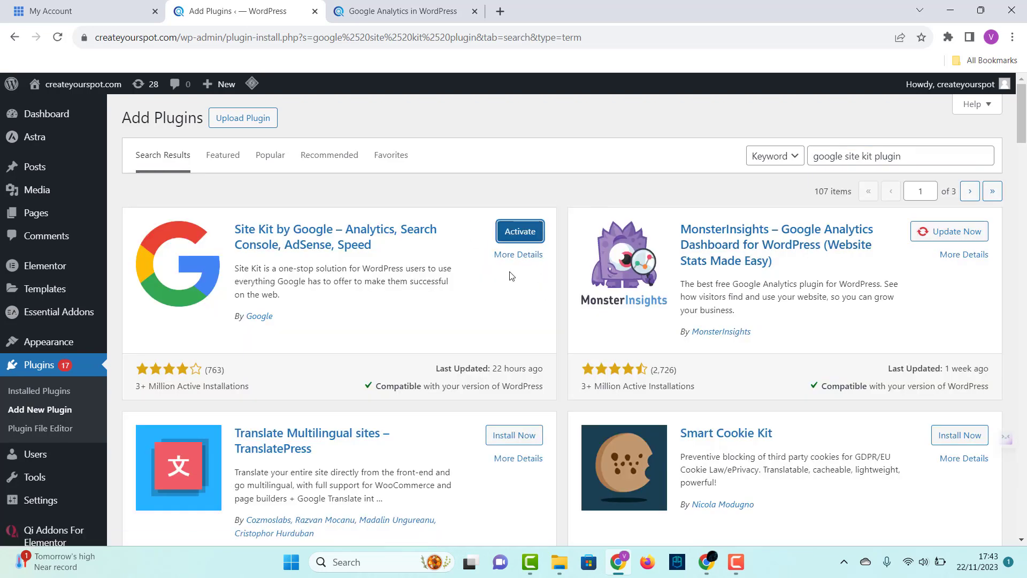
{"action": "left_click", "coordinate": [514, 235]}
{"action": "left_click", "coordinate": [176, 224]}
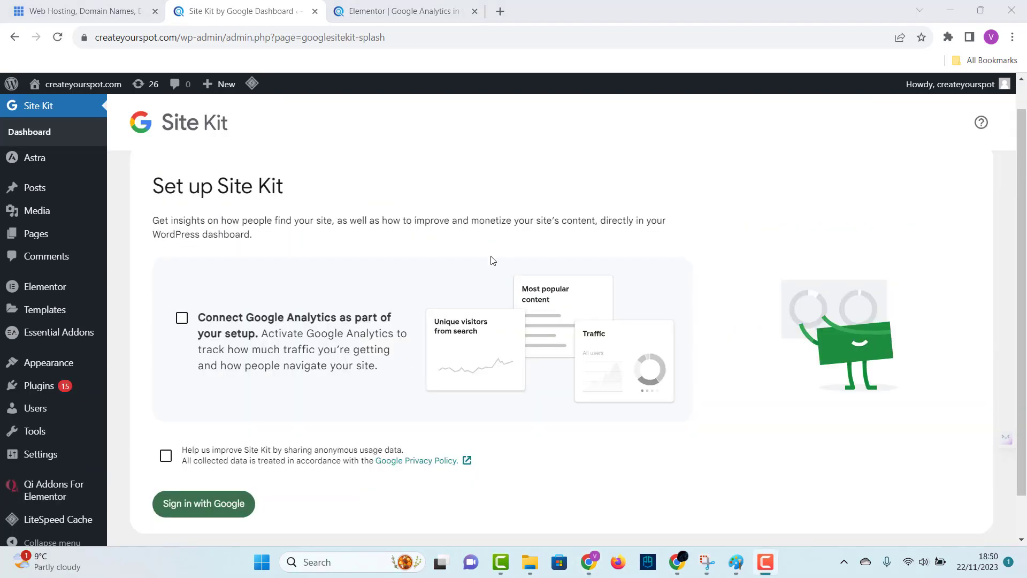
Step: Sign in to Site Kit with the listed Google account and grant it the requested access to the account's data
{"action": "left_click", "coordinate": [195, 500]}
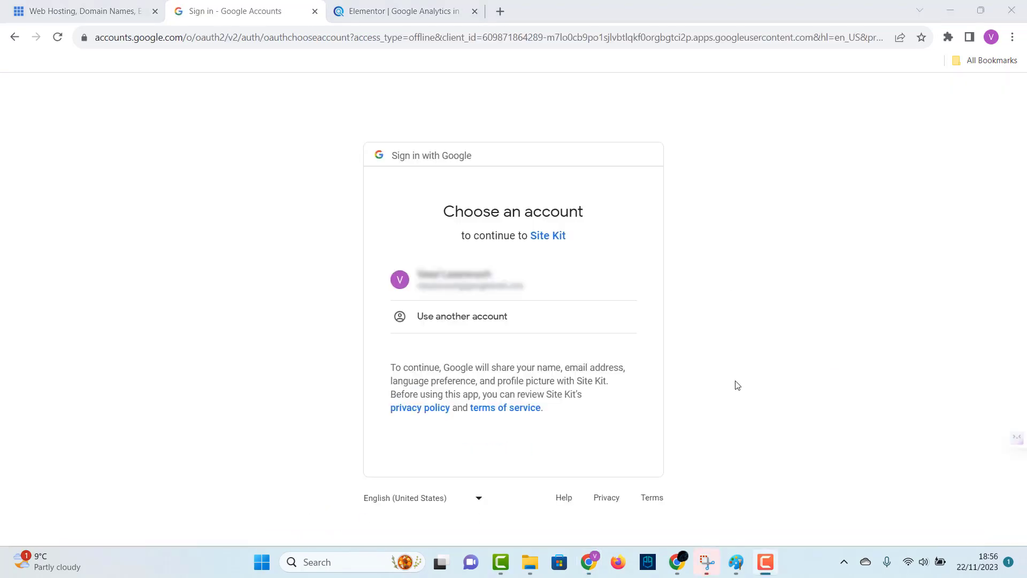
{"action": "left_click", "coordinate": [478, 289]}
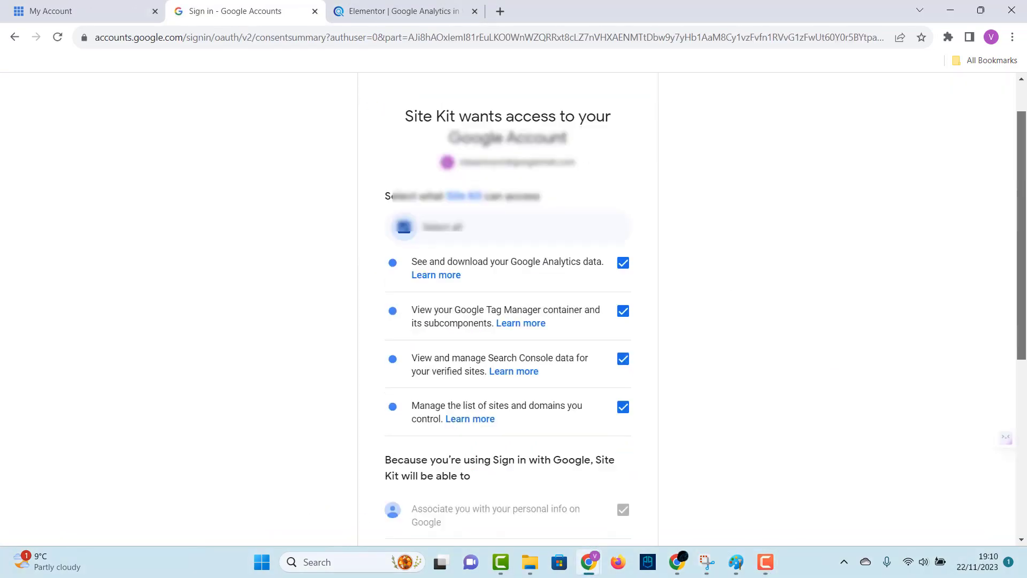
{"action": "scroll", "coordinate": [576, 458], "scroll_direction": "down", "scroll_amount": 7}
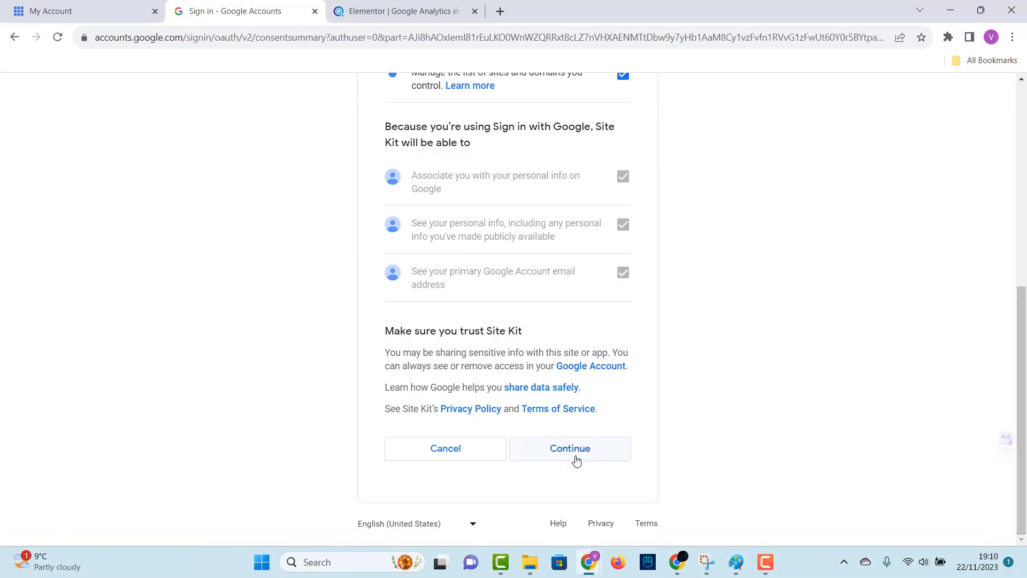
{"action": "left_click", "coordinate": [576, 459]}
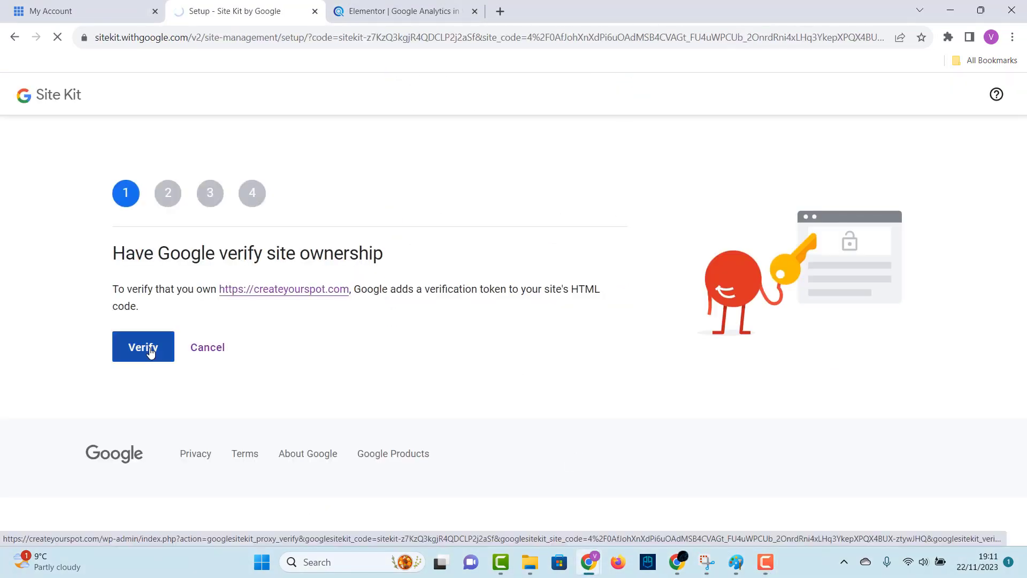
Step: Verify ownership of createyourspot.com and complete the Site Kit setup stages, including adding the site to Search Console
{"action": "left_click", "coordinate": [150, 351]}
{"action": "left_click", "coordinate": [151, 351]}
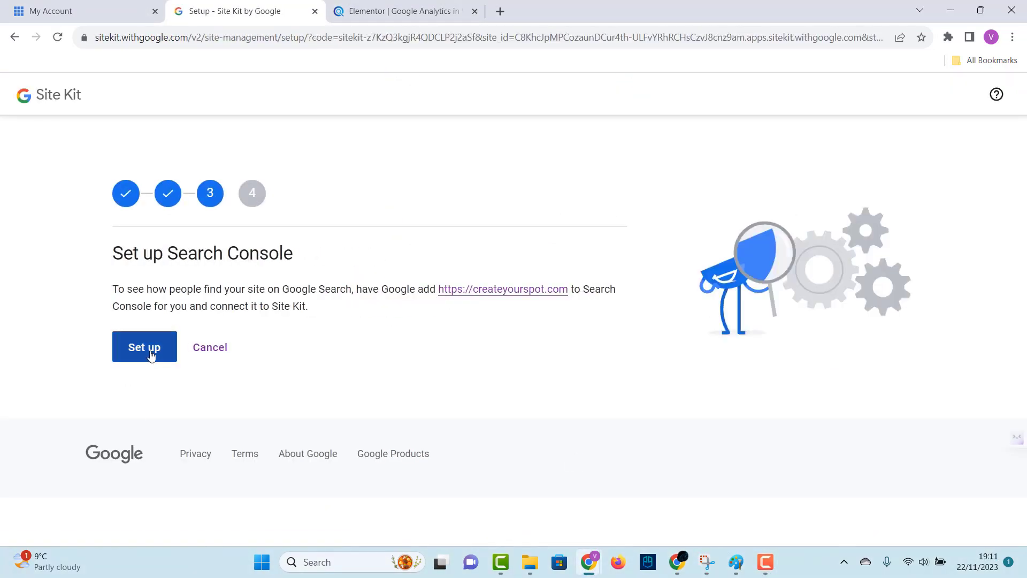
{"action": "left_click", "coordinate": [151, 351]}
{"action": "left_click", "coordinate": [151, 352]}
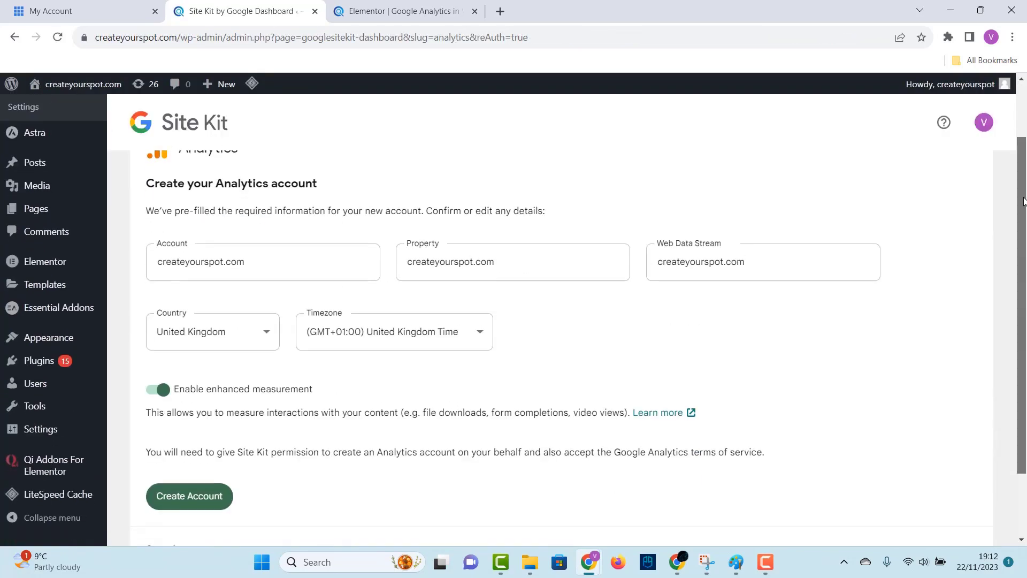
Step: Create the Analytics account for createyourspot.com from the pre-filled details and authorize Site Kit with the Google account
{"action": "scroll", "coordinate": [1023, 201], "scroll_direction": "down", "scroll_amount": 2}
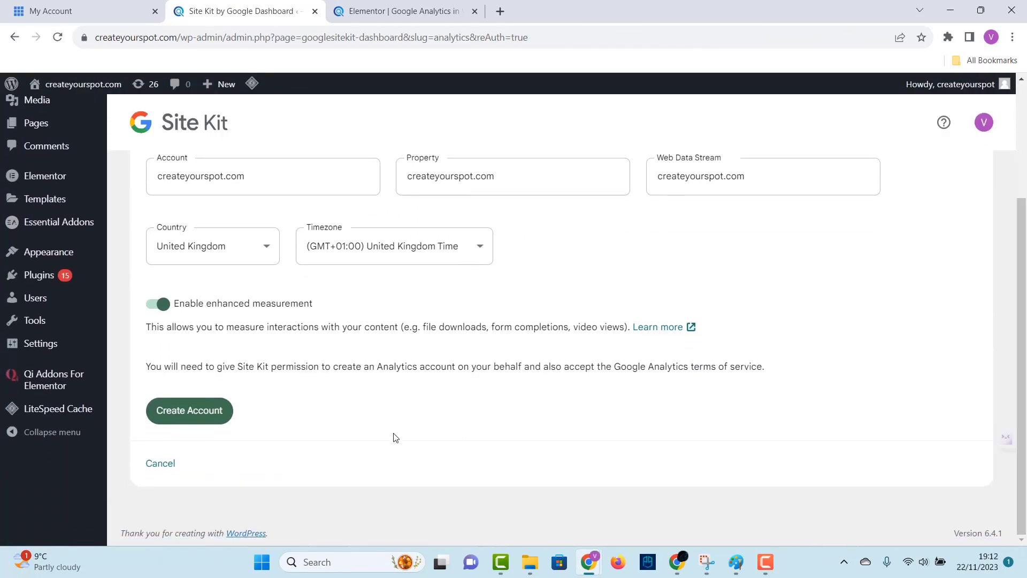
{"action": "left_click", "coordinate": [190, 410]}
{"action": "left_click", "coordinate": [455, 280]}
{"action": "left_click", "coordinate": [574, 488]}
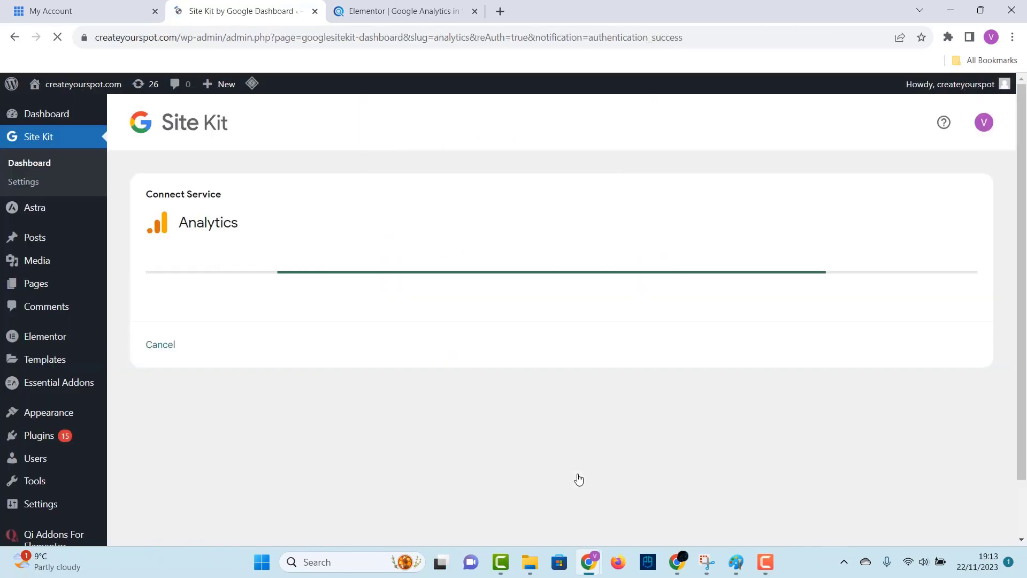
Step: Accept the Google Analytics Terms of Service for the United Kingdom, including the Data Processing Terms and the additional data-sharing terms
{"action": "left_click_drag", "start_coordinate": [695, 203], "coordinate": [695, 315]}
{"action": "left_click", "coordinate": [23, 346]}
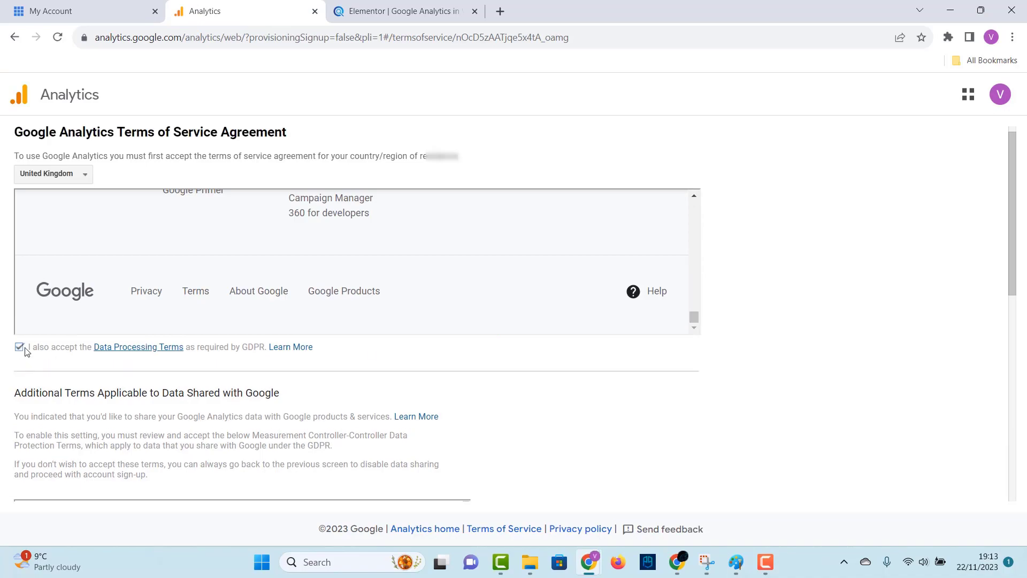
{"action": "scroll", "coordinate": [321, 321], "scroll_direction": "down", "scroll_amount": 5}
{"action": "left_click_drag", "start_coordinate": [470, 236], "coordinate": [470, 408]}
{"action": "left_click", "coordinate": [19, 432]}
{"action": "scroll", "coordinate": [1016, 279], "scroll_direction": "down", "scroll_amount": 1}
{"action": "scroll", "coordinate": [1017, 278], "scroll_direction": "down", "scroll_amount": 5}
{"action": "left_click", "coordinate": [35, 491]}
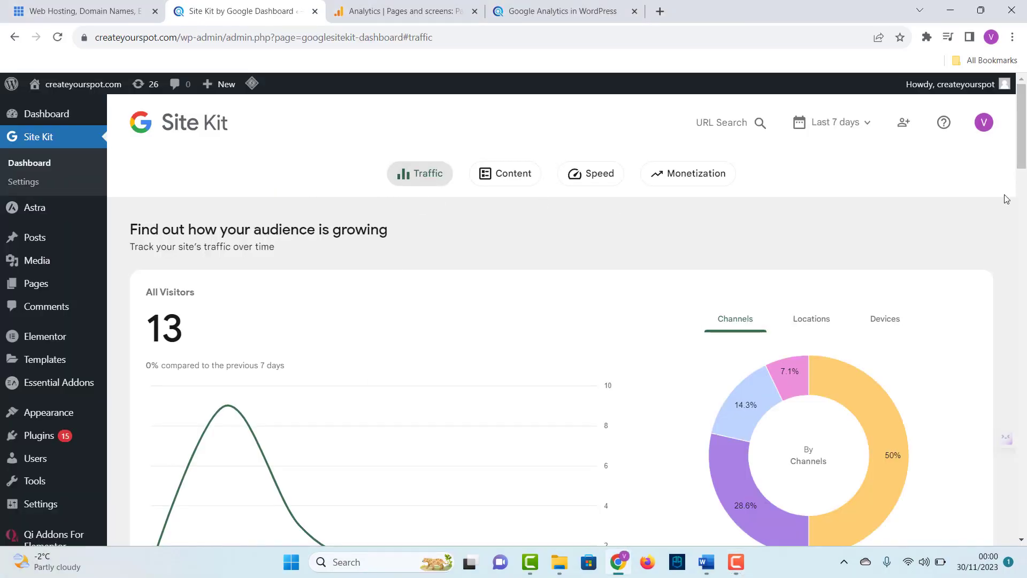
Step: Examine the visitor traffic in the Site Kit dashboard broken down by channels, locations and devices
{"action": "scroll", "coordinate": [1006, 199], "scroll_direction": "down", "scroll_amount": 1}
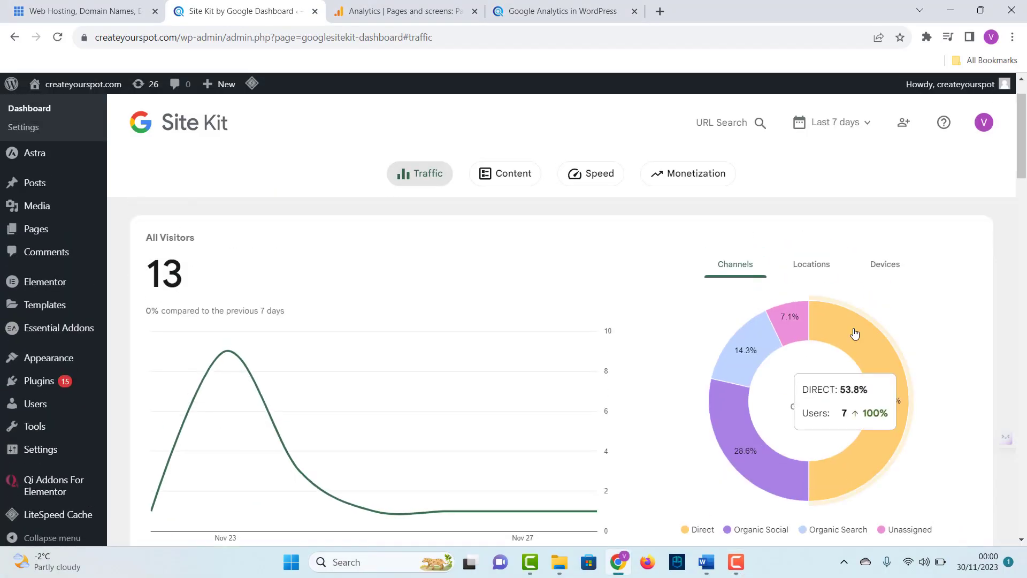
{"action": "left_click", "coordinate": [812, 264]}
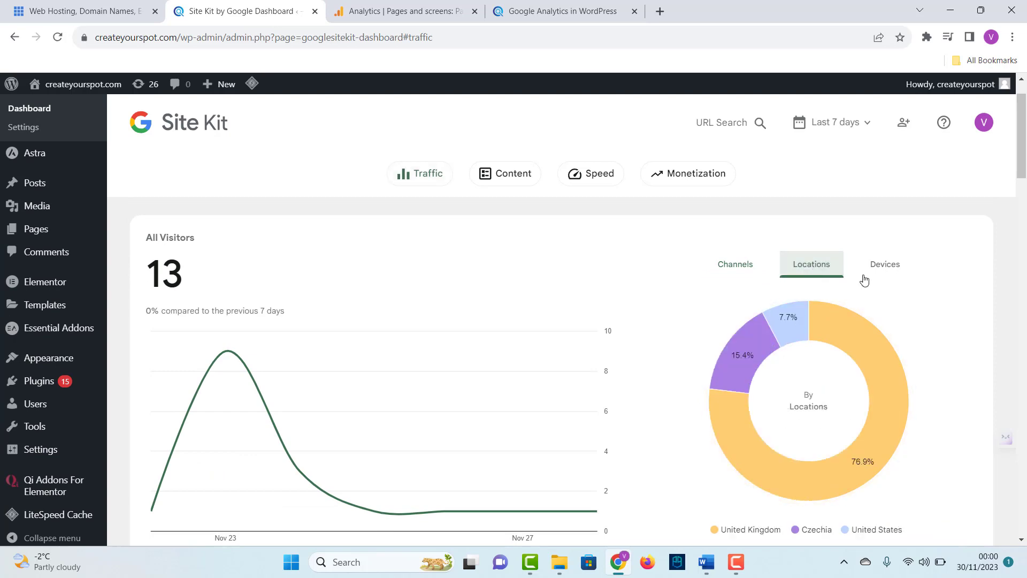
{"action": "left_click", "coordinate": [885, 264]}
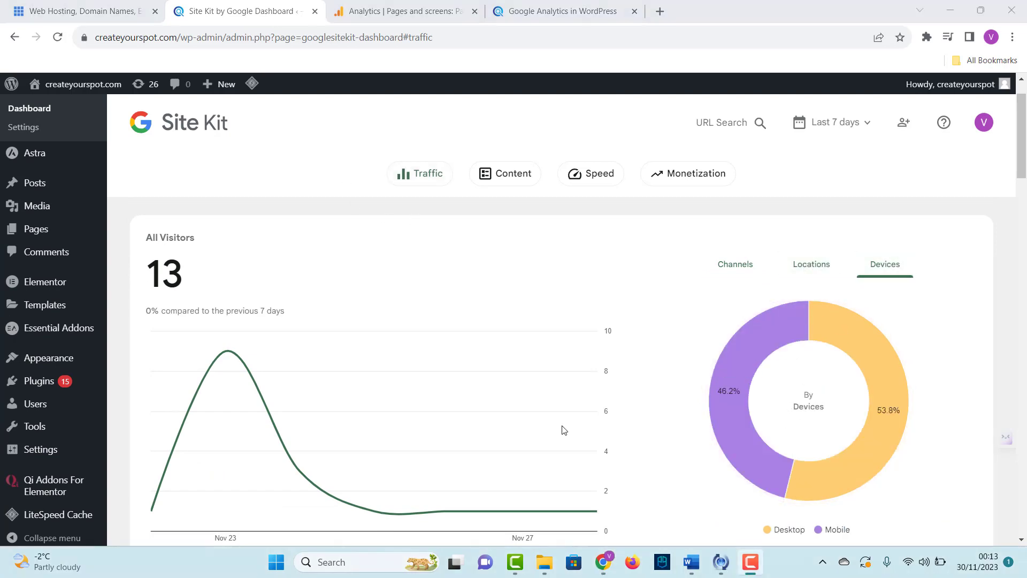
Step: Review the top content over the last 7 days and the Analytics report for the "Google Analytics in WordPress" page
{"action": "left_click", "coordinate": [503, 177]}
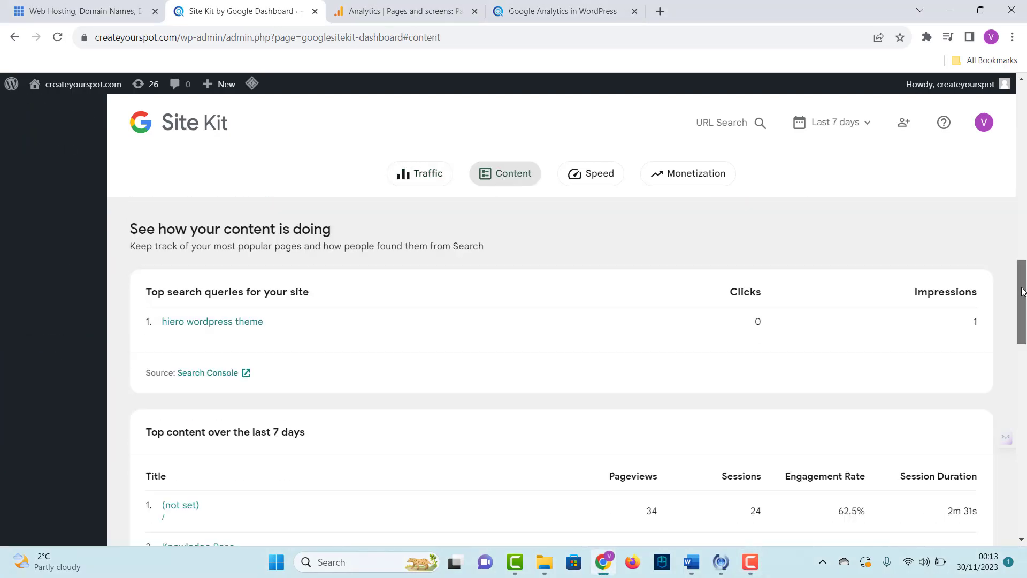
{"action": "left_click_drag", "start_coordinate": [1022, 299], "coordinate": [1022, 338]}
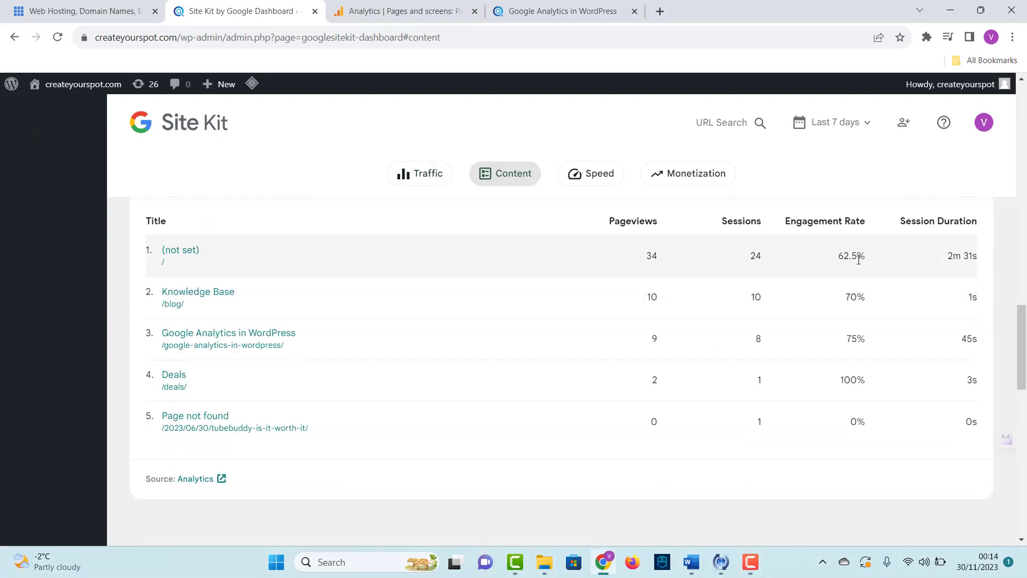
{"action": "left_click", "coordinate": [259, 339]}
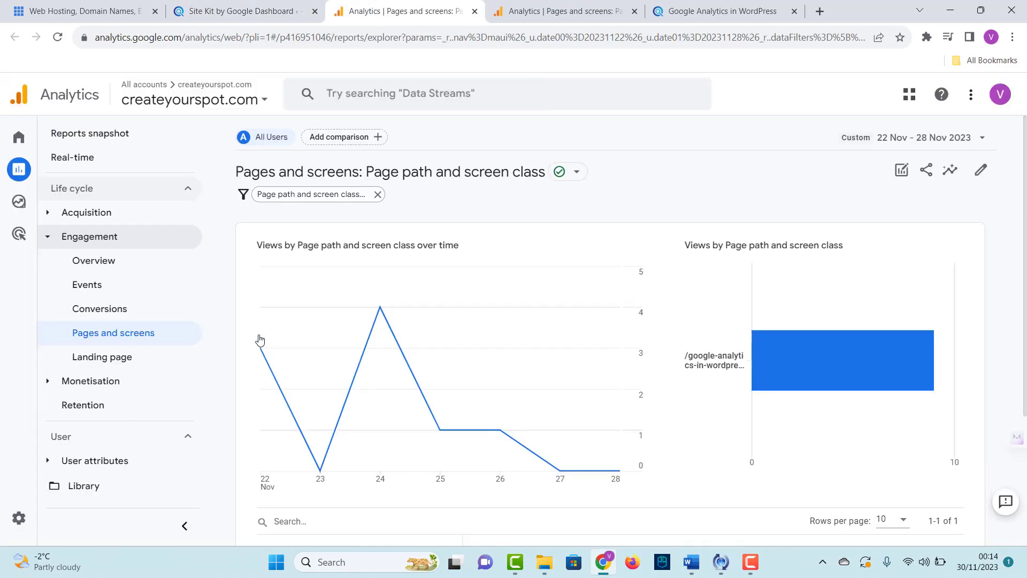
{"action": "scroll", "coordinate": [562, 394], "scroll_direction": "down", "scroll_amount": 3}
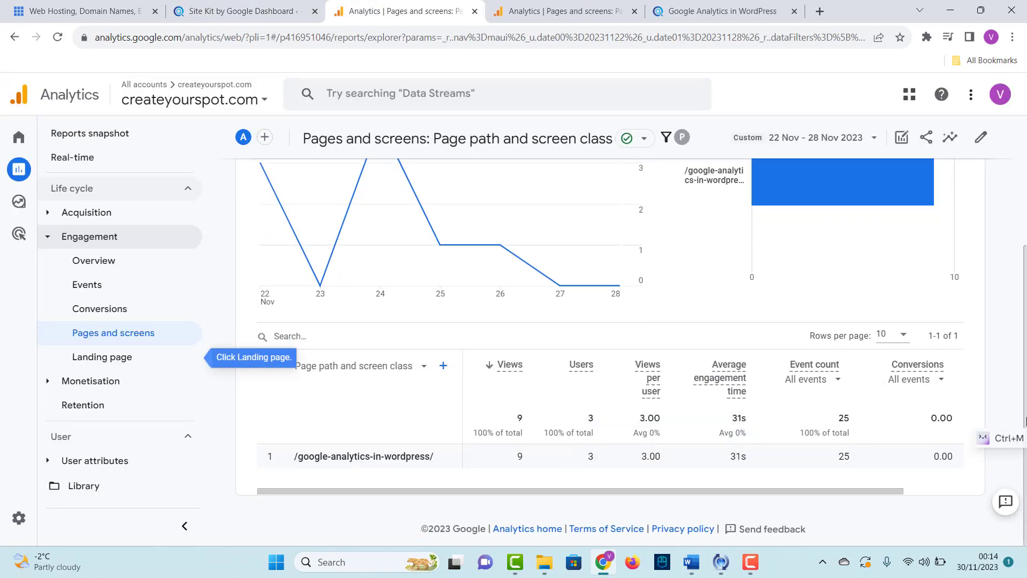
{"action": "scroll", "coordinate": [562, 395], "scroll_direction": "up", "scroll_amount": 5}
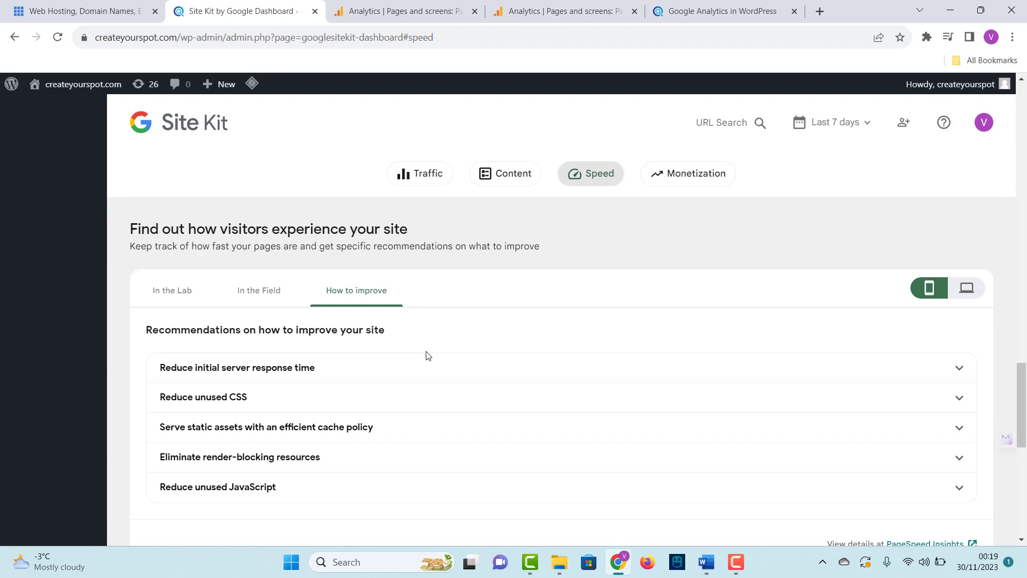
Step: Examine the site's lab speed metrics, switch them to the desktop view and check the field data
{"action": "left_click", "coordinate": [173, 290]}
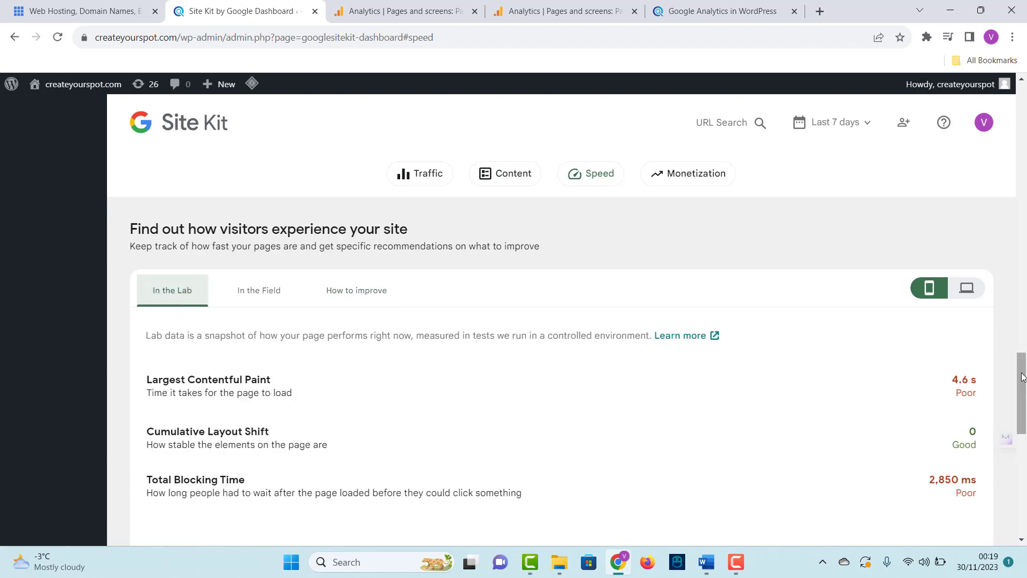
{"action": "scroll", "coordinate": [967, 288], "scroll_direction": "down", "scroll_amount": 1}
{"action": "left_click", "coordinate": [966, 255]}
{"action": "left_click", "coordinate": [259, 258]}
Step: Read the desktop speed recommendations on initial server response time and efficient cache policy, and open the monetization section
{"action": "left_click", "coordinate": [371, 262]}
{"action": "left_click", "coordinate": [959, 336]}
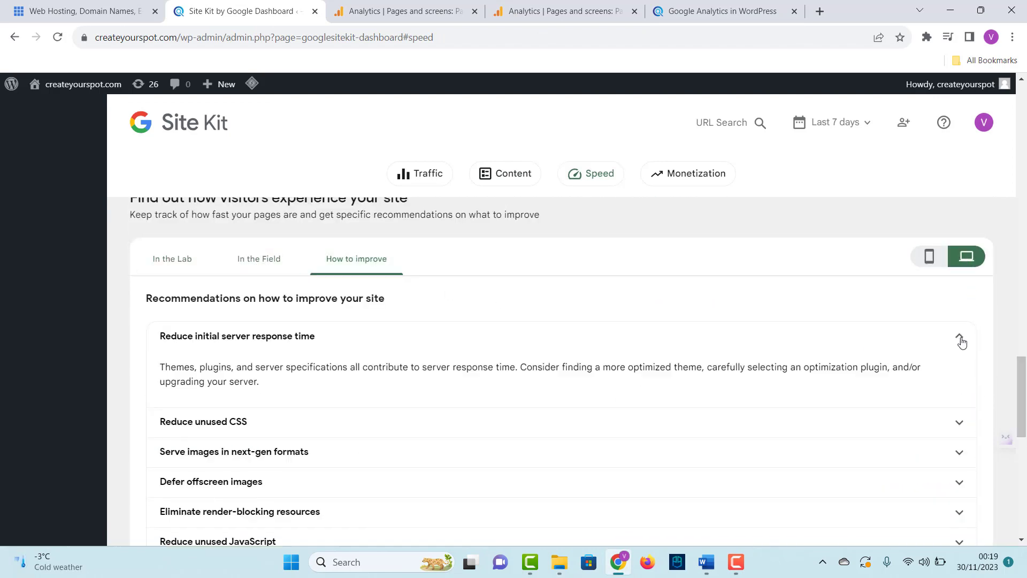
{"action": "left_click", "coordinate": [960, 338]}
{"action": "scroll", "coordinate": [959, 353], "scroll_direction": "down", "scroll_amount": 1}
{"action": "scroll", "coordinate": [958, 375], "scroll_direction": "down", "scroll_amount": 2}
{"action": "left_click", "coordinate": [958, 362]}
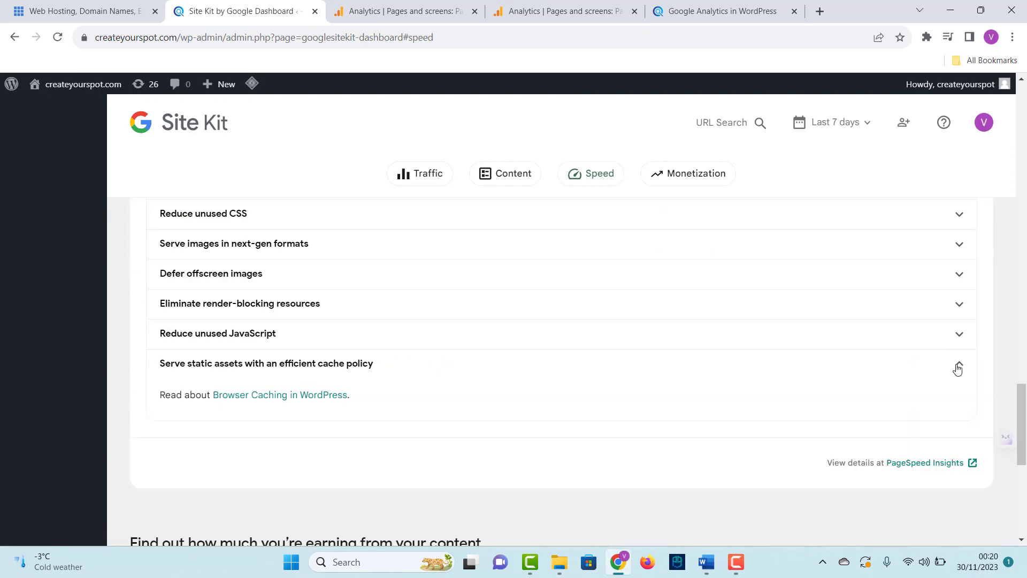
{"action": "left_click", "coordinate": [958, 362]}
{"action": "scroll", "coordinate": [958, 362], "scroll_direction": "up", "scroll_amount": 3}
{"action": "scroll", "coordinate": [958, 362], "scroll_direction": "down", "scroll_amount": 1}
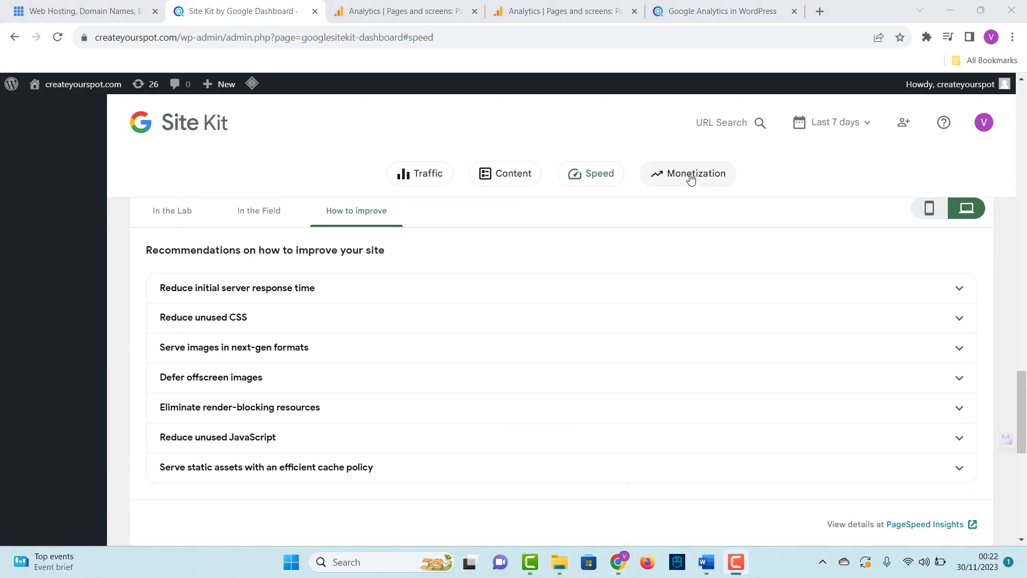
{"action": "left_click", "coordinate": [691, 179]}
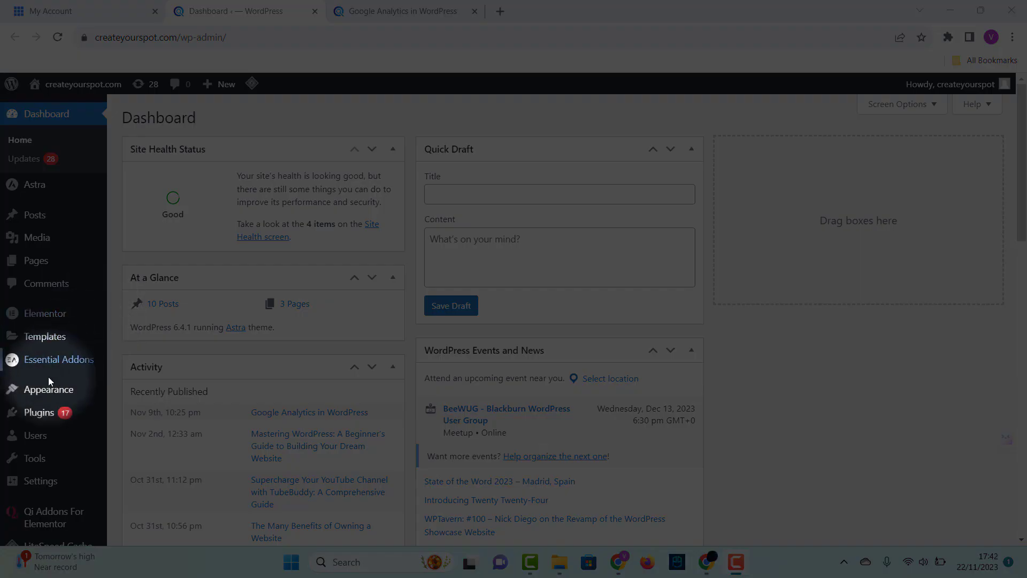
Step: Search the WordPress plugins available to add for "google site kit plugin"
{"action": "mouse_move", "coordinate": [32, 409]}
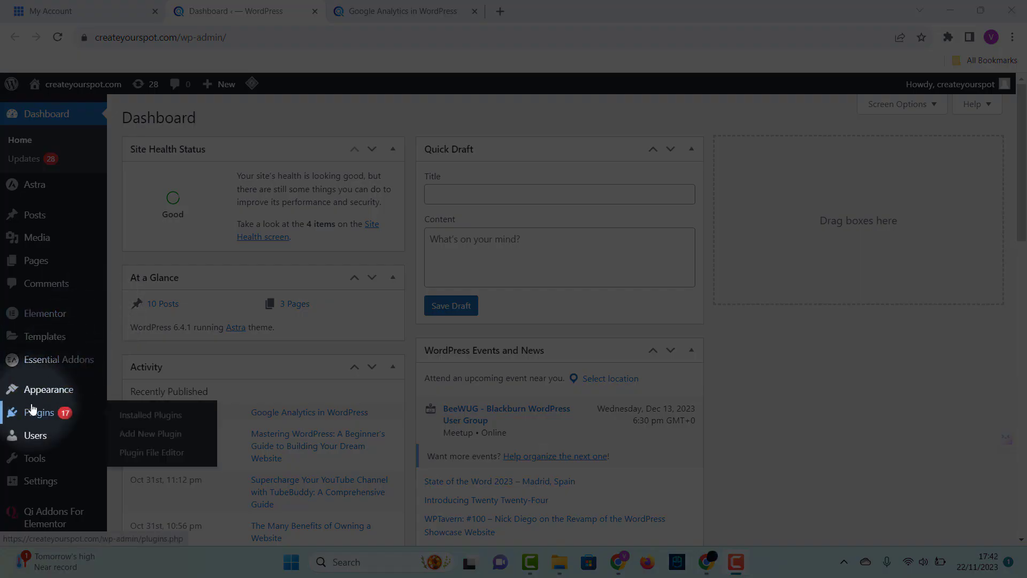
{"action": "left_click", "coordinate": [140, 435]}
{"action": "left_click", "coordinate": [885, 155]}
{"action": "type", "text": "g"}
{"action": "type", "text": "oo"}
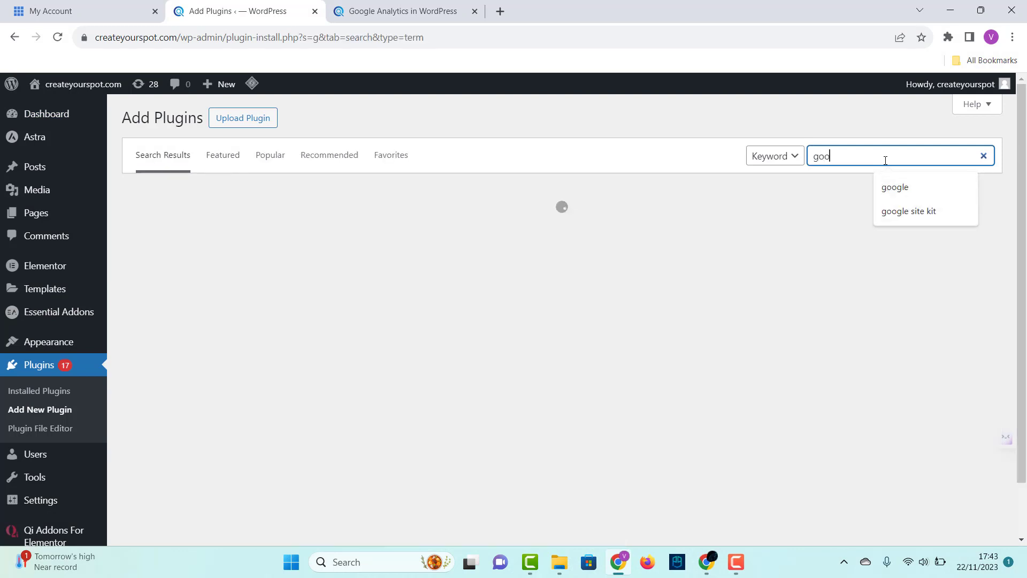
{"action": "type", "text": "gle site "}
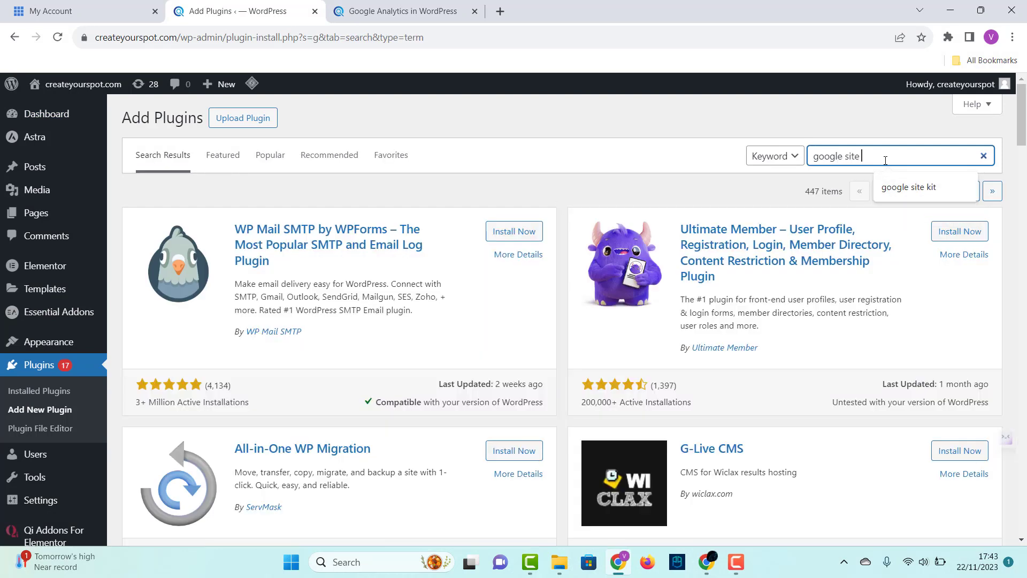
{"action": "type", "text": "kit plugin"}
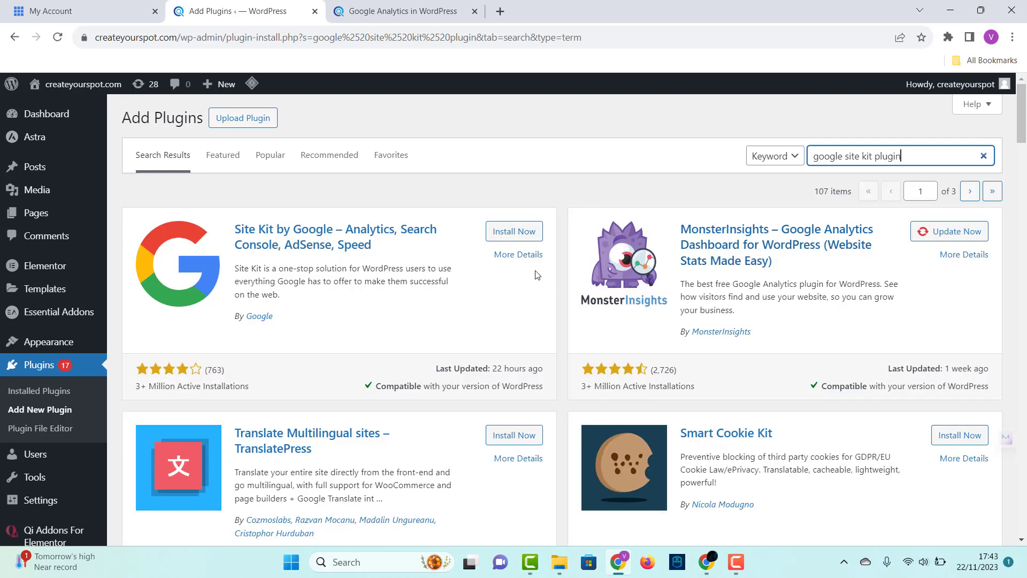
Step: Install and activate Site Kit by Google from the search results, and launch the plugin's setup
{"action": "left_click", "coordinate": [523, 234]}
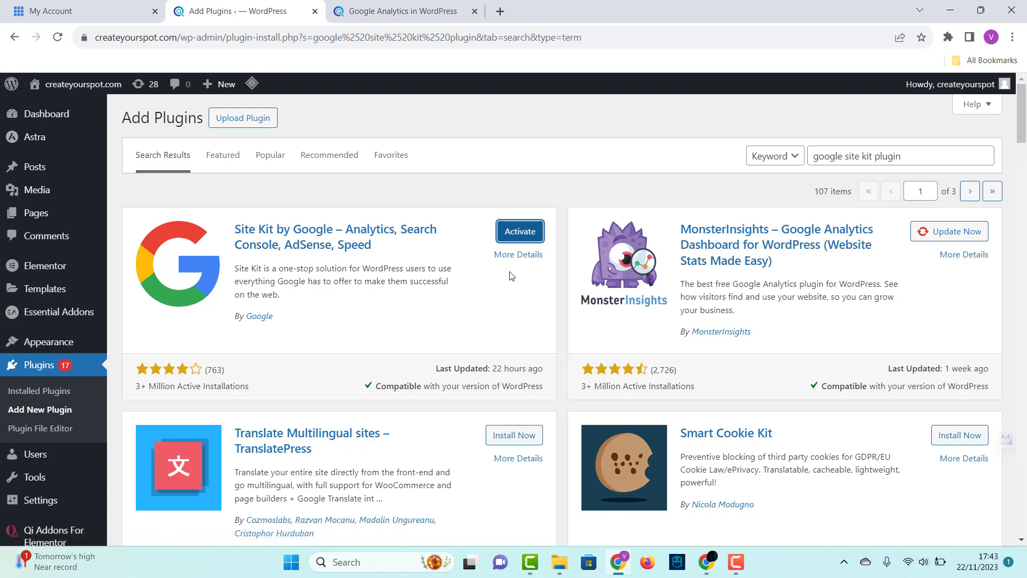
{"action": "left_click", "coordinate": [522, 233]}
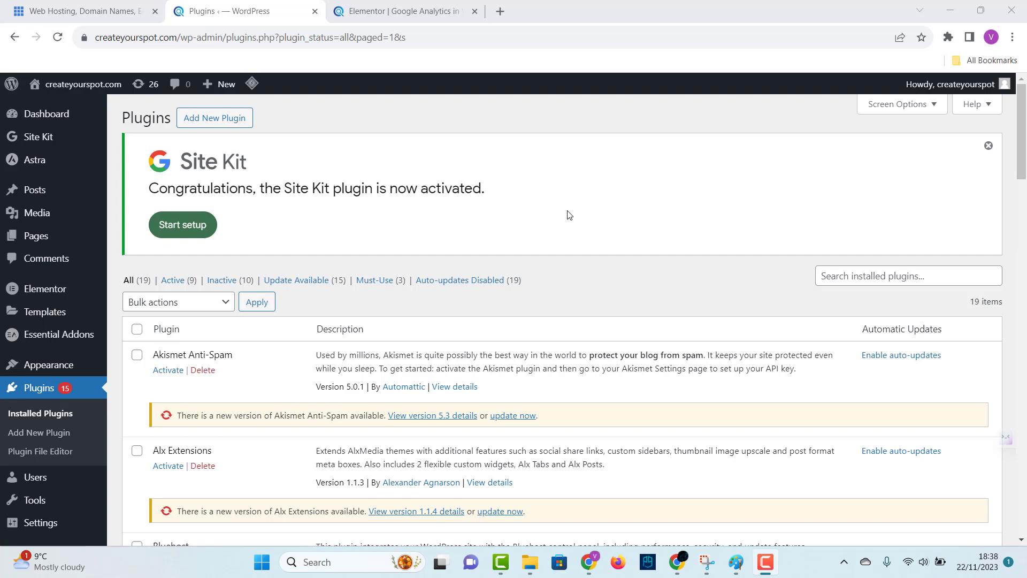
{"action": "left_click", "coordinate": [180, 227]}
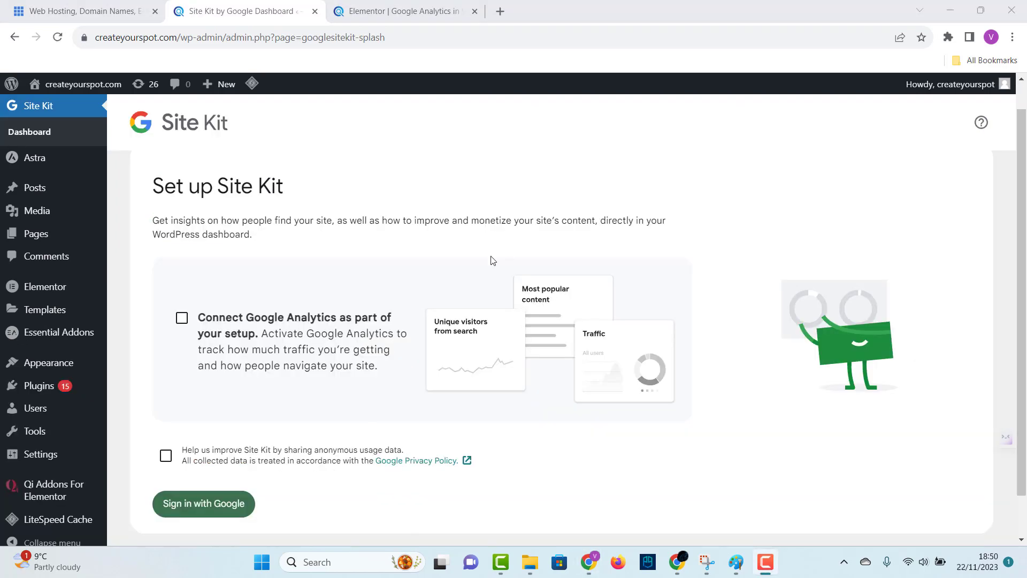
Step: Enable connecting Google Analytics and sharing anonymous usage data in the Site Kit setup, and start signing in with Google
{"action": "left_click", "coordinate": [182, 319]}
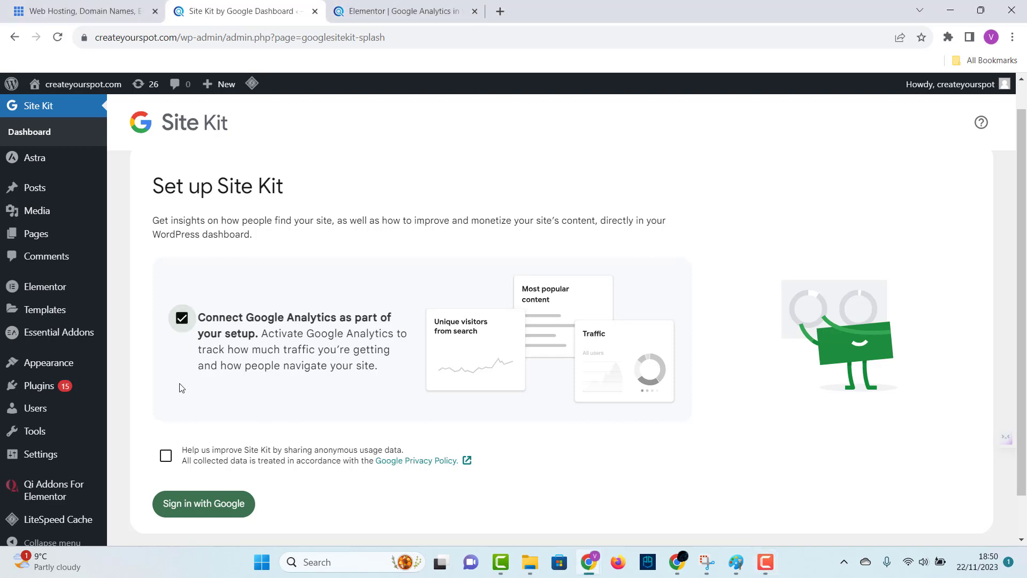
{"action": "left_click", "coordinate": [166, 457]}
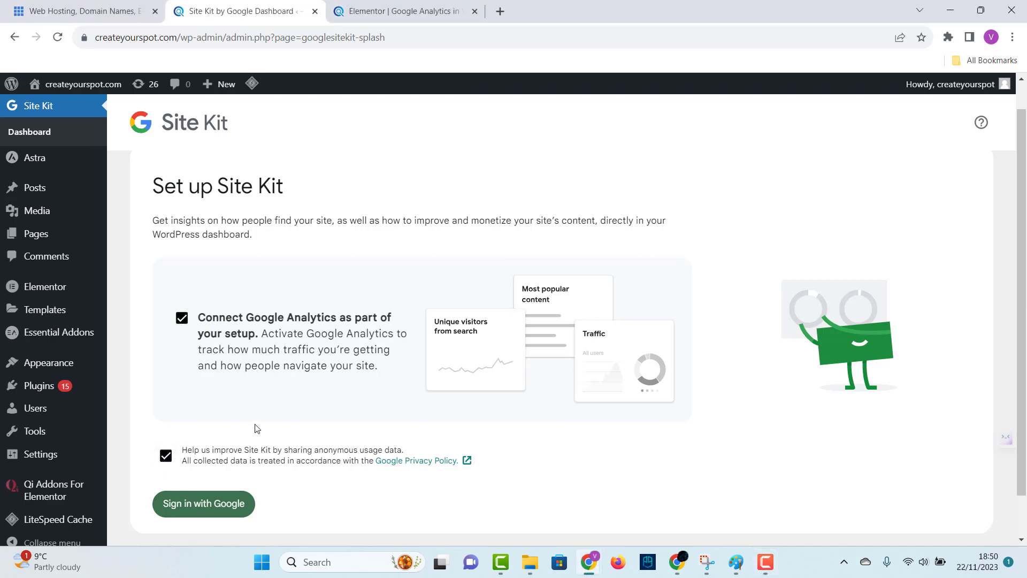
{"action": "left_click", "coordinate": [207, 506]}
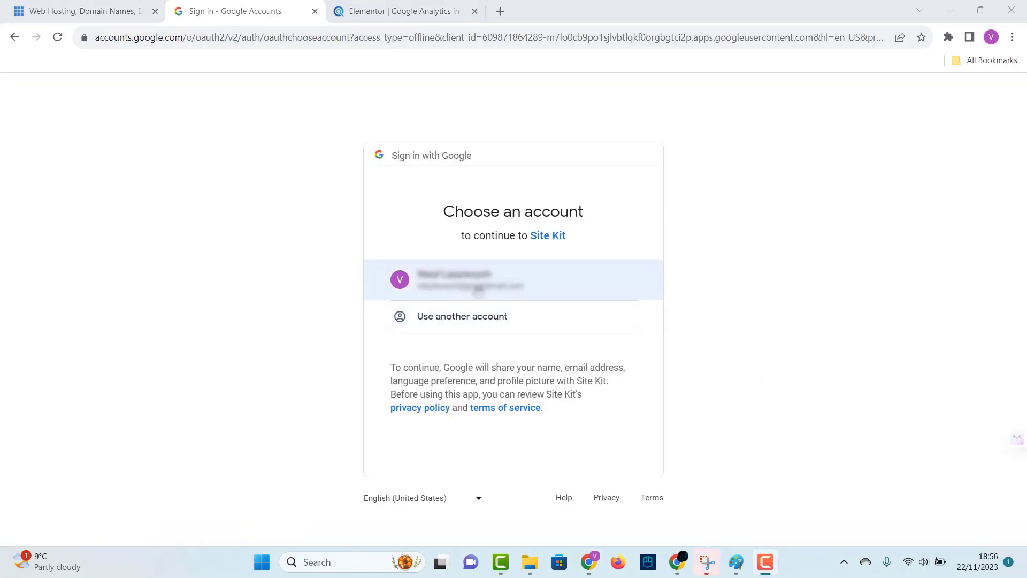
Step: Sign in to Site Kit with the listed Google account and grant it all the requested access permissions
{"action": "left_click", "coordinate": [478, 289]}
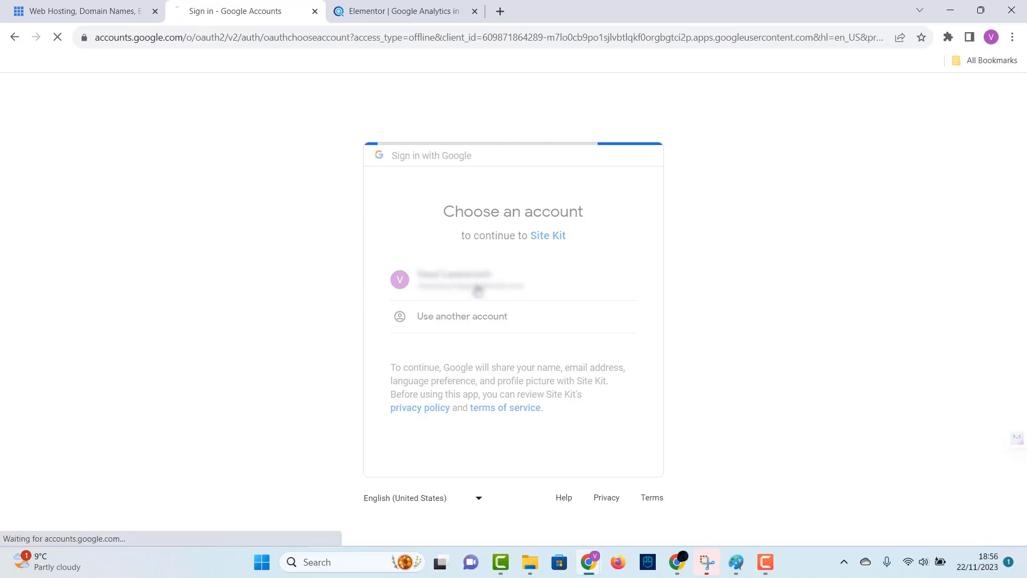
{"action": "left_click", "coordinate": [407, 285]}
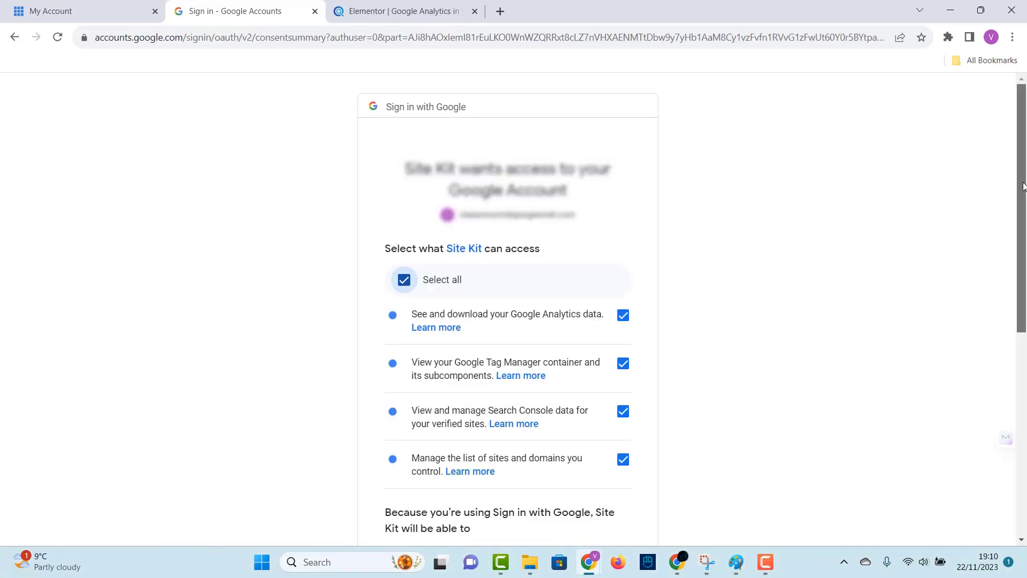
{"action": "left_click_drag", "start_coordinate": [1022, 187], "coordinate": [1022, 390]}
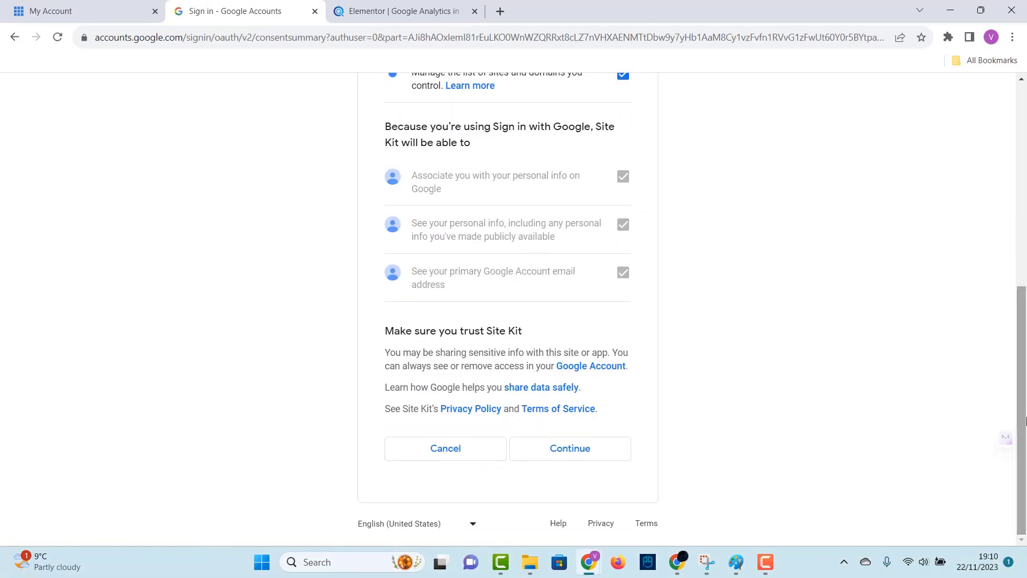
{"action": "left_click", "coordinate": [577, 461]}
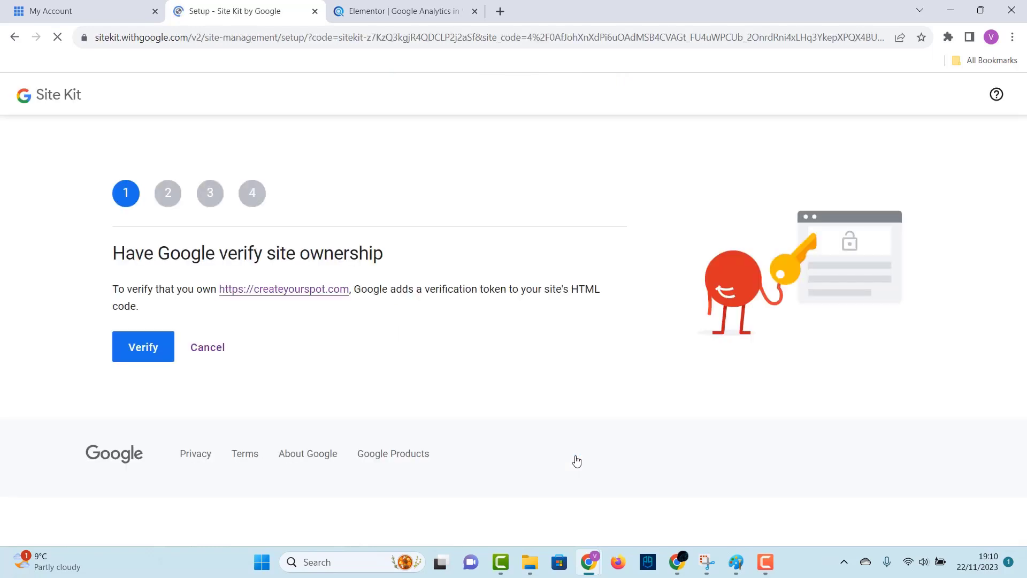
Step: Complete ownership verification, dashboard metrics access and Search Console setup for createyourspot.com, and proceed to the Google Analytics setup
{"action": "left_click", "coordinate": [150, 353]}
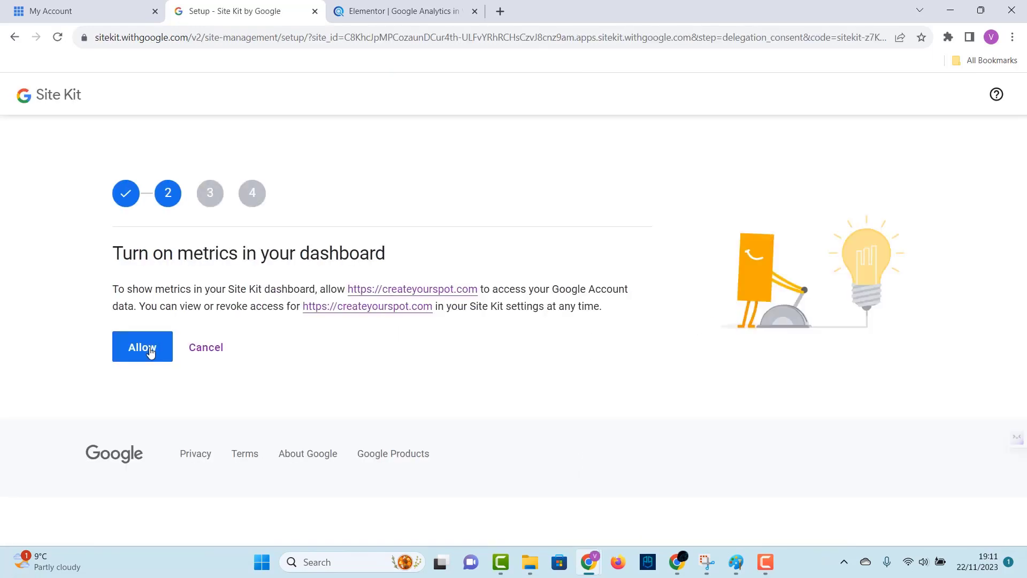
{"action": "left_click", "coordinate": [150, 353]}
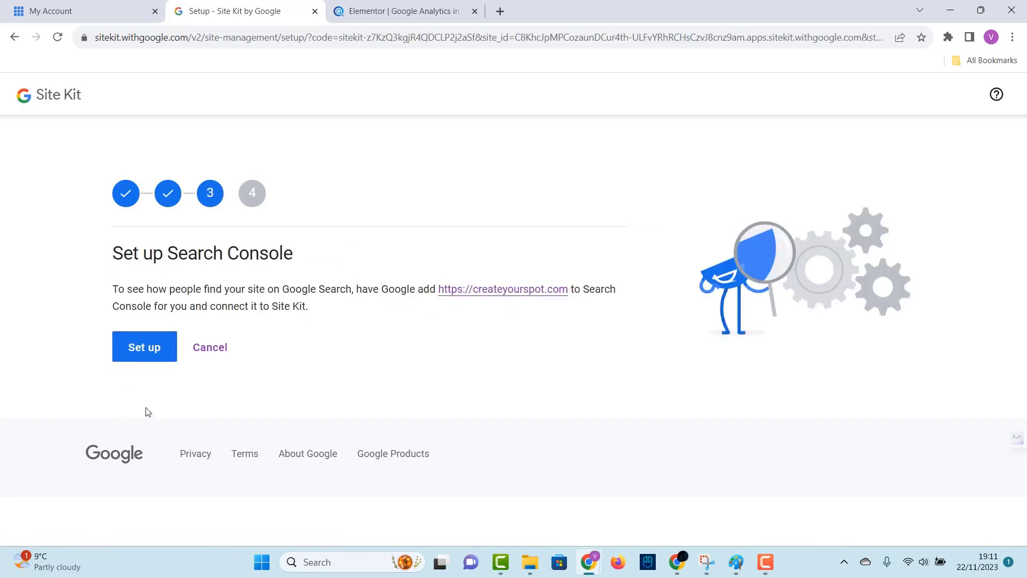
{"action": "left_click", "coordinate": [152, 354]}
{"action": "left_click", "coordinate": [144, 352]}
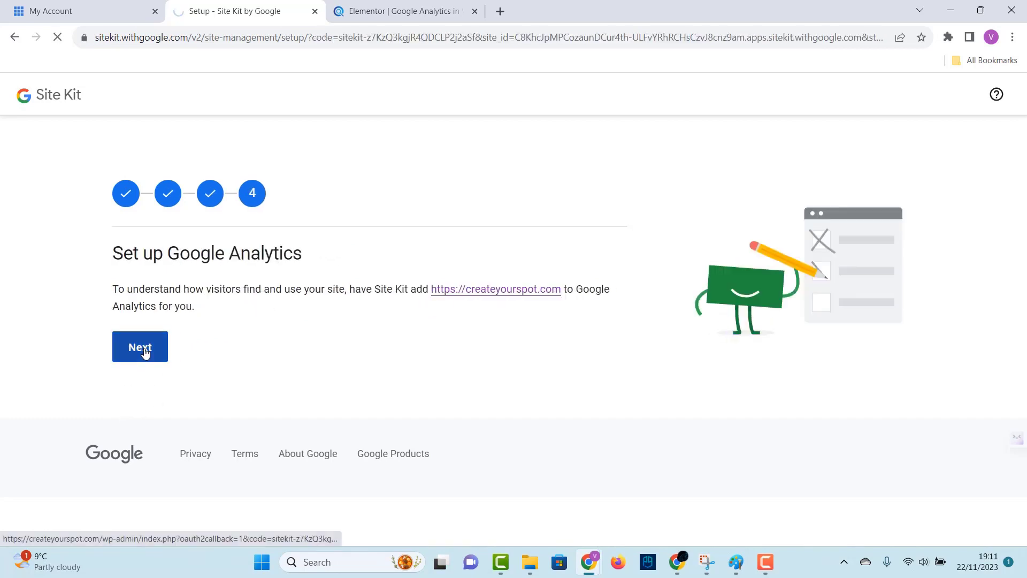
Step: Create a Google Analytics account for createyourspot.com from the prefilled United Kingdom details, keeping enhanced measurement enabled
{"action": "left_click_drag", "start_coordinate": [1023, 144], "coordinate": [1026, 249]}
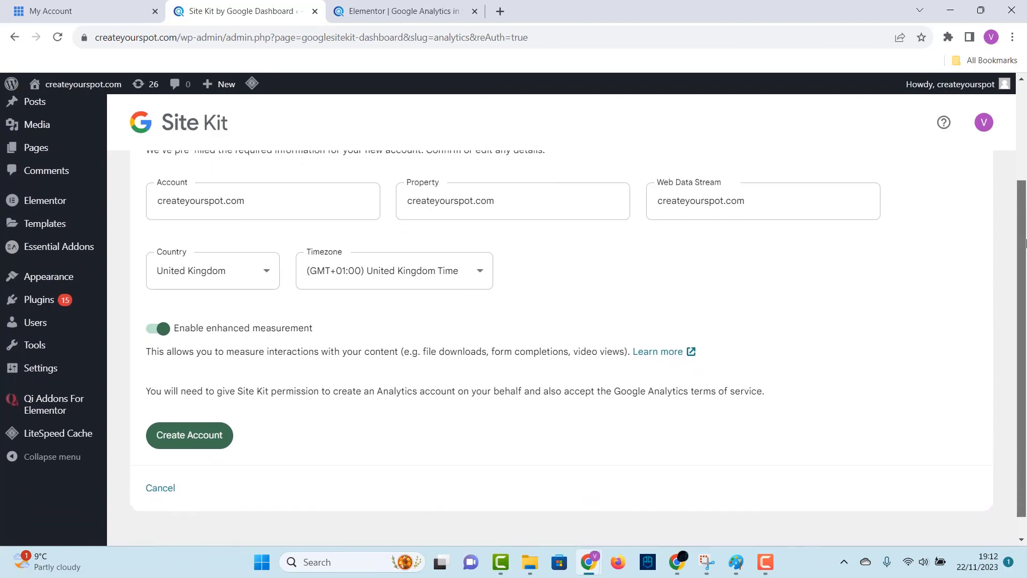
{"action": "scroll", "coordinate": [766, 247], "scroll_direction": "down", "scroll_amount": 1}
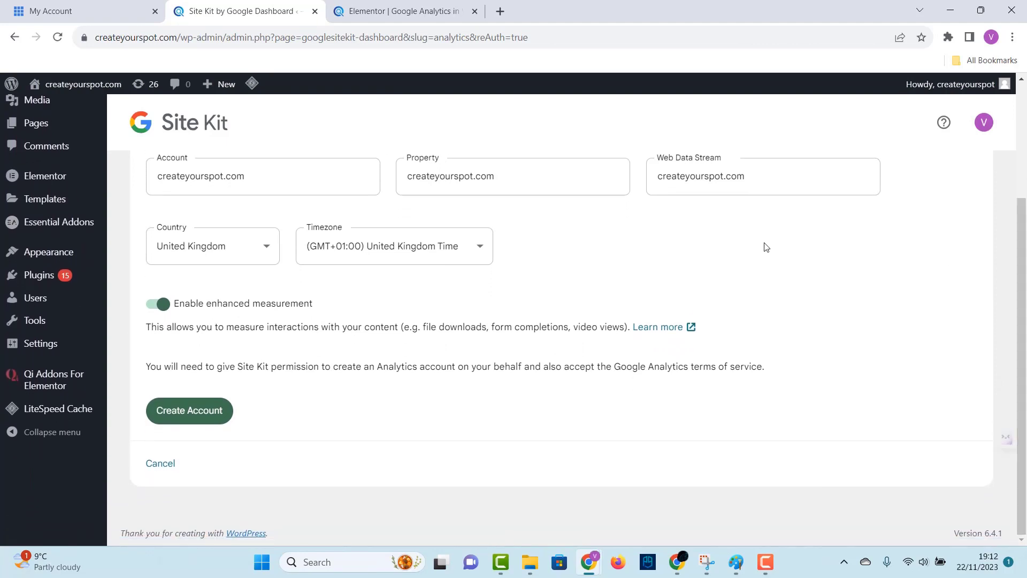
{"action": "left_click", "coordinate": [181, 415]}
{"action": "left_click", "coordinate": [512, 274]}
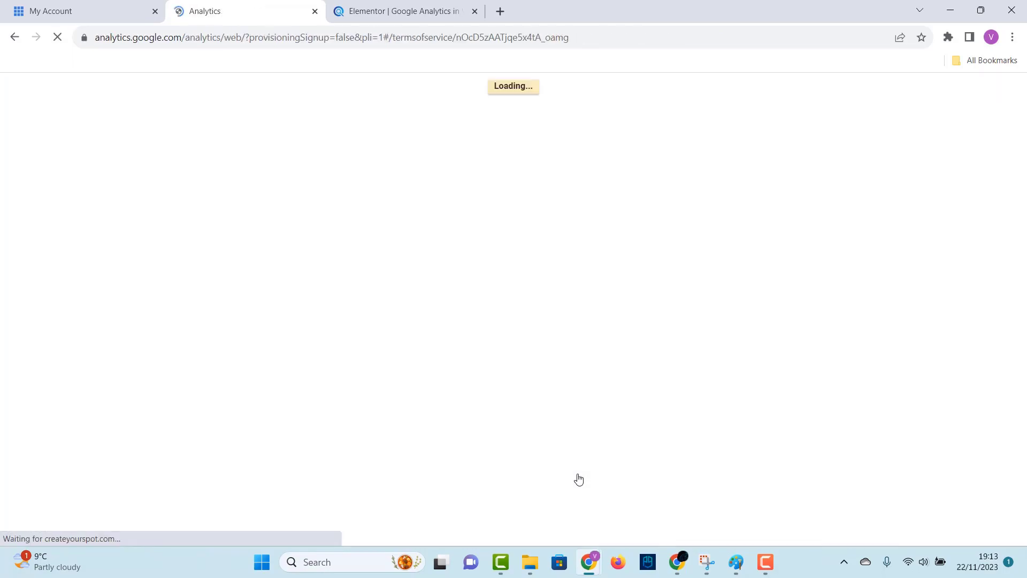
Step: Accept the Google Analytics terms of service, including the GDPR Data Processing Terms and the Measurement Controller-Controller Data Protection Terms
{"action": "left_click_drag", "start_coordinate": [693, 205], "coordinate": [697, 318]}
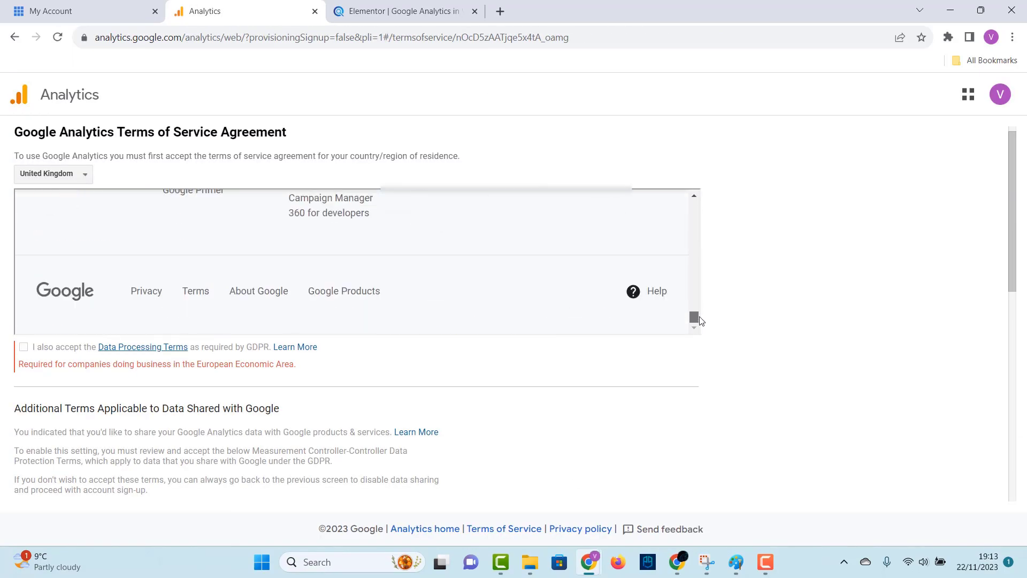
{"action": "left_click", "coordinate": [23, 348]}
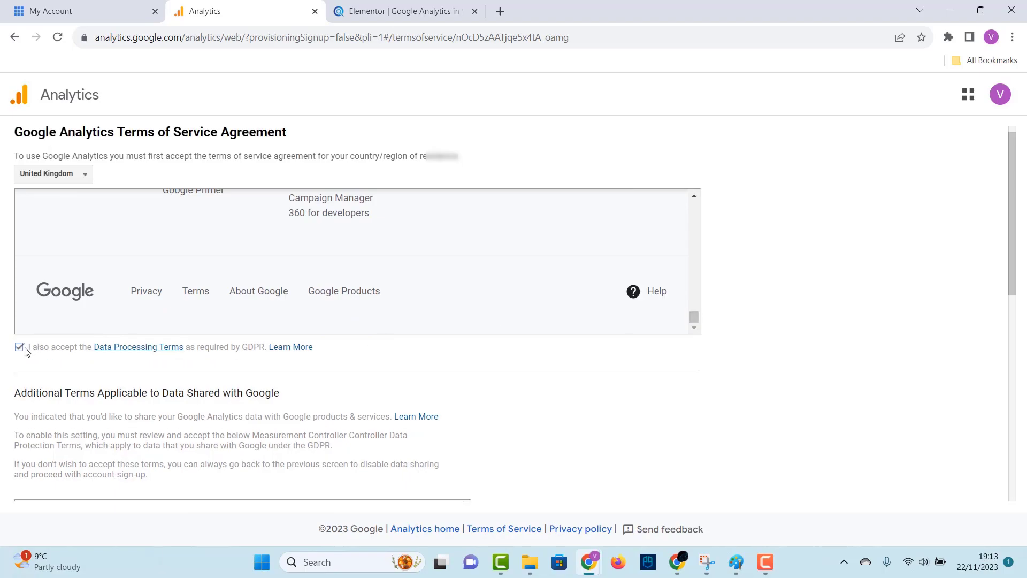
{"action": "scroll", "coordinate": [419, 367], "scroll_direction": "down", "scroll_amount": 5}
{"action": "left_click_drag", "start_coordinate": [466, 268], "coordinate": [467, 410]}
{"action": "left_click", "coordinate": [23, 433]}
{"action": "scroll", "coordinate": [1024, 229], "scroll_direction": "down", "scroll_amount": 4}
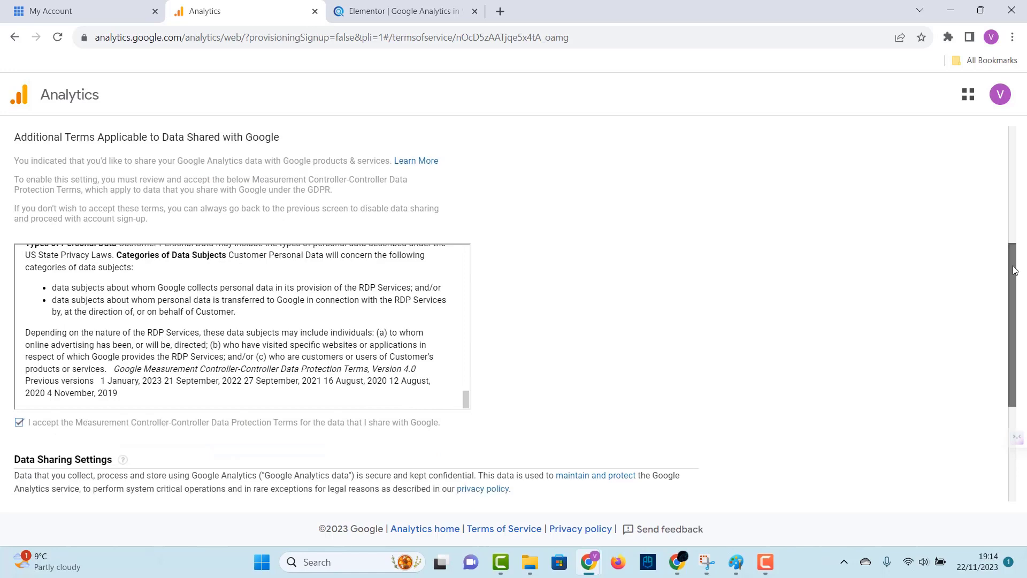
{"action": "left_click", "coordinate": [29, 495]}
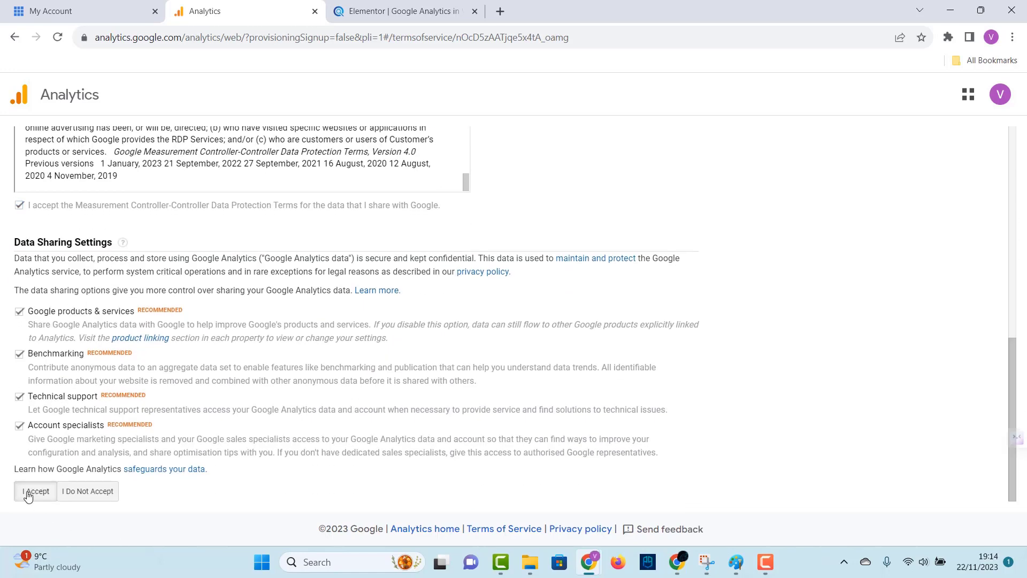
{"action": "left_click", "coordinate": [337, 320]}
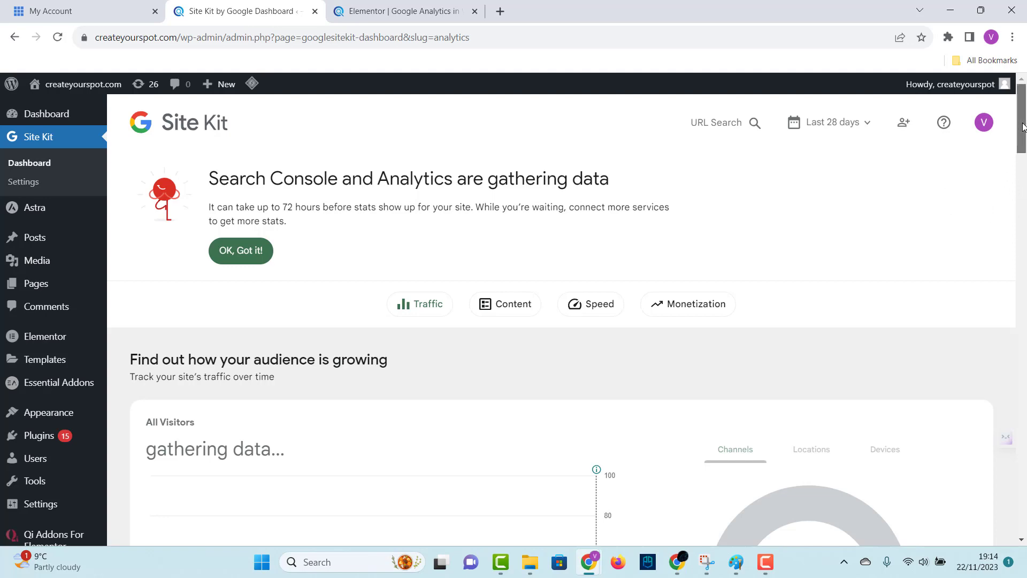
{"action": "left_click_drag", "start_coordinate": [1025, 127], "coordinate": [1014, 99]}
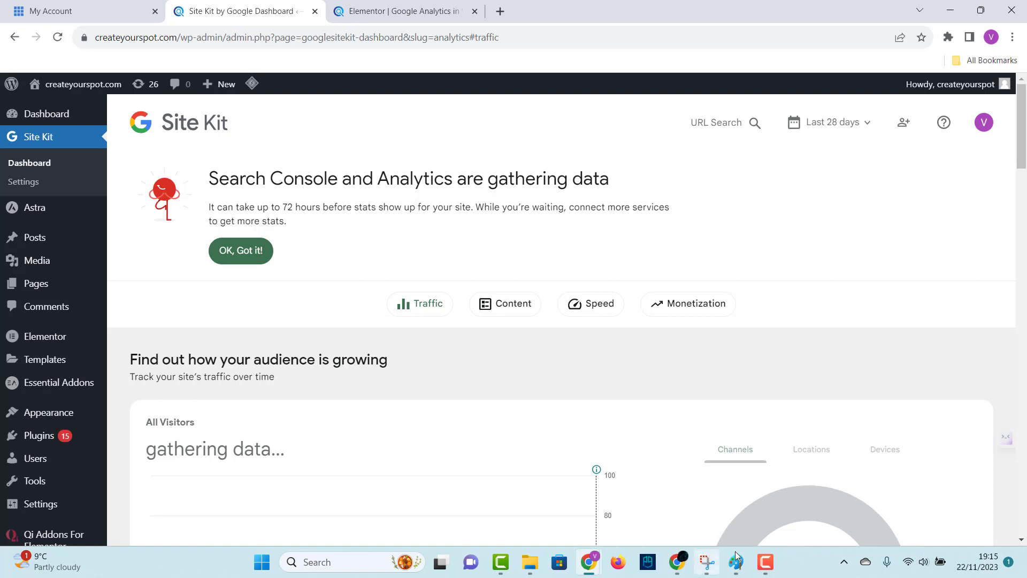
{"action": "mouse_move", "coordinate": [706, 562]}
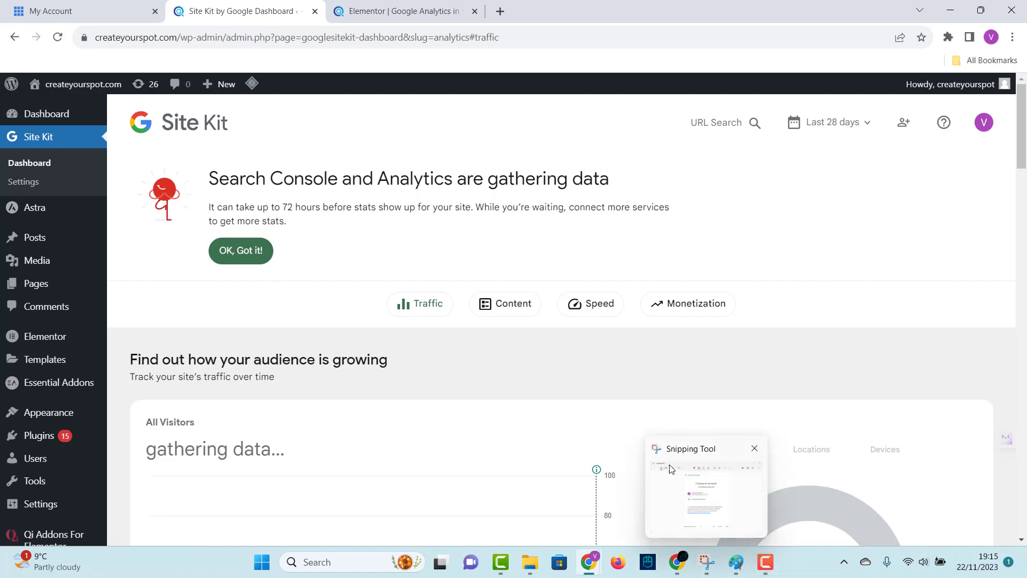
{"action": "left_click", "coordinate": [766, 561]}
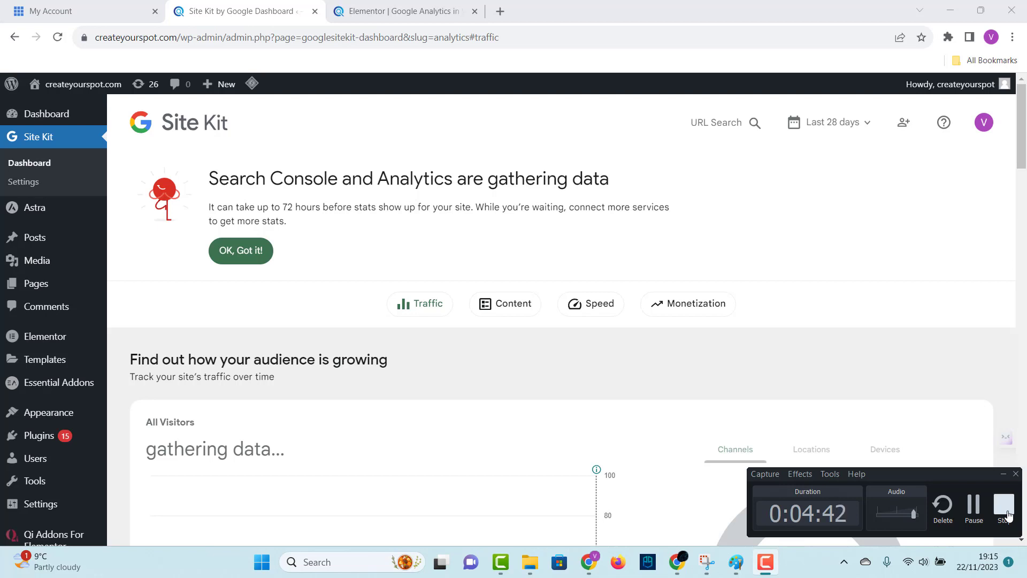
{"action": "left_click", "coordinate": [1002, 475]}
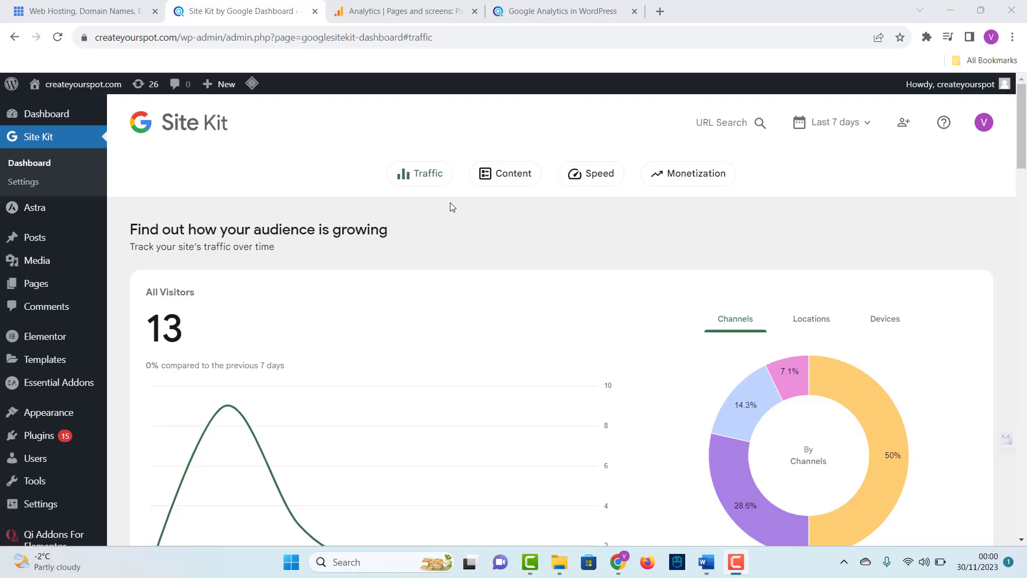
Step: Review the Site Kit traffic section with visitors broken down by channels, locations and devices
{"action": "left_click", "coordinate": [417, 171]}
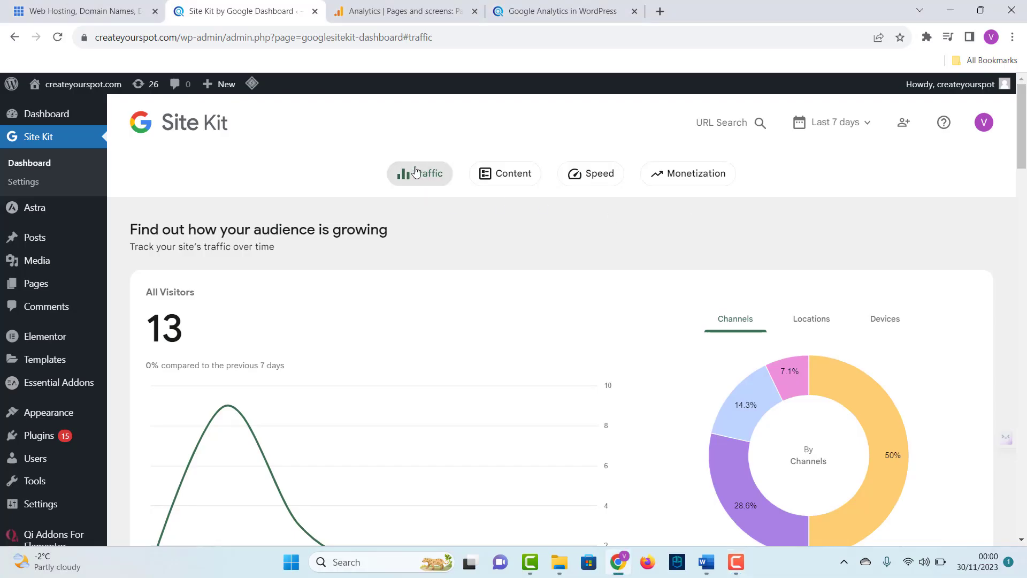
{"action": "scroll", "coordinate": [1015, 191], "scroll_direction": "down", "scroll_amount": 2}
{"action": "scroll", "coordinate": [1015, 191], "scroll_direction": "up", "scroll_amount": 1}
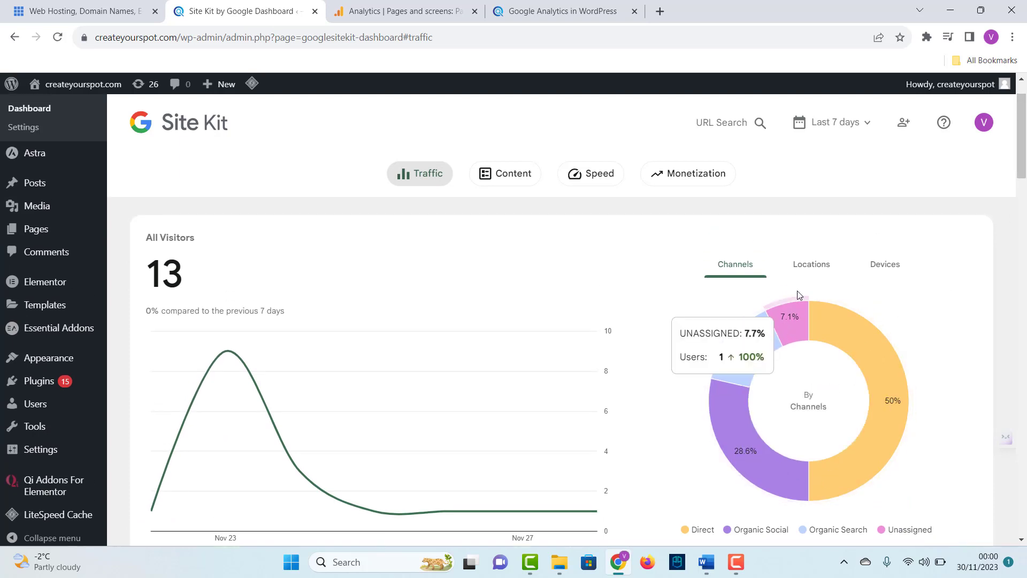
{"action": "left_click", "coordinate": [805, 265]}
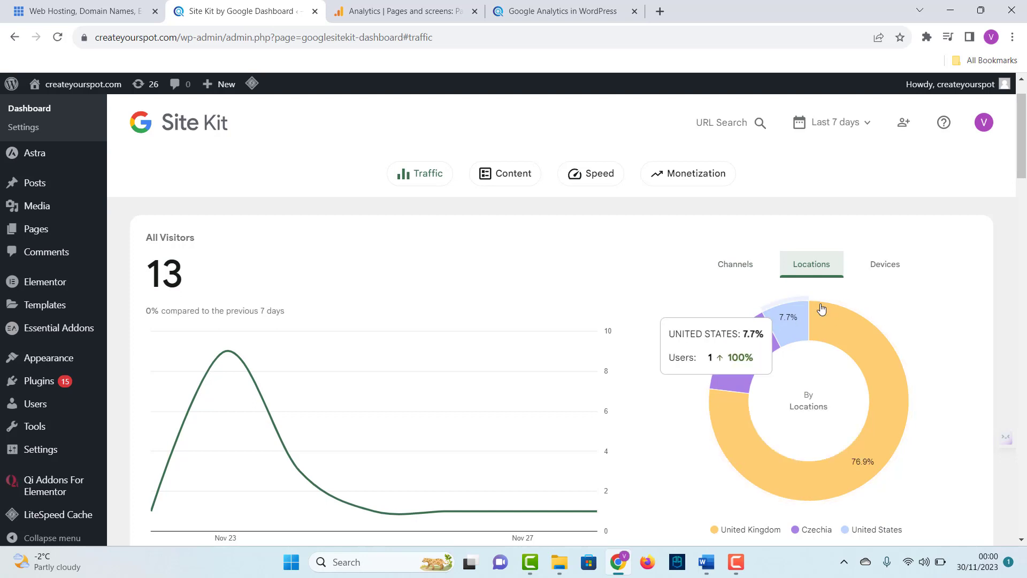
{"action": "left_click", "coordinate": [883, 264]}
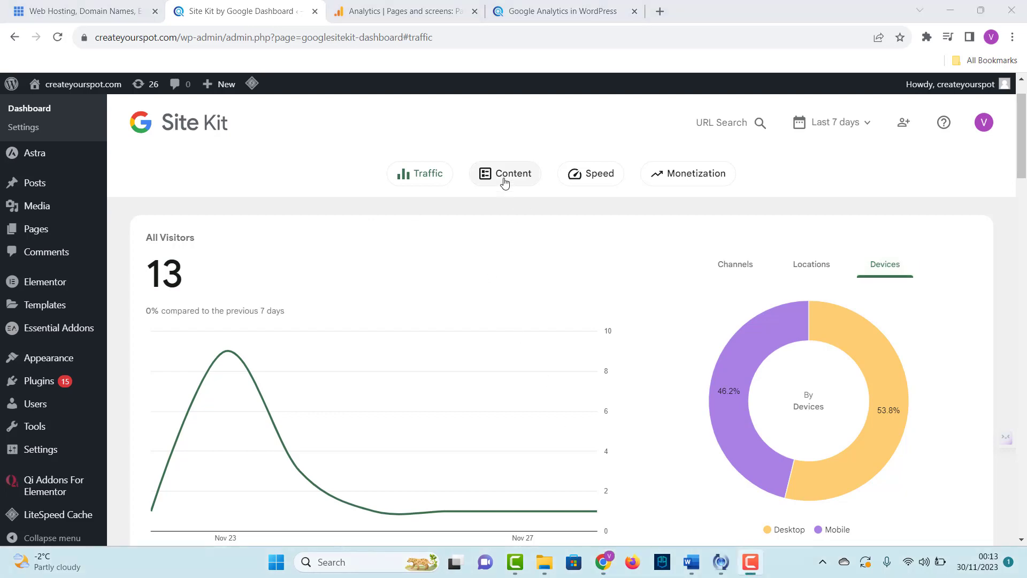
Step: Review the top content table and examine the Analytics pages and screens report for the Google Analytics in WordPress page
{"action": "left_click", "coordinate": [502, 178]}
{"action": "left_click_drag", "start_coordinate": [1023, 292], "coordinate": [1022, 337]}
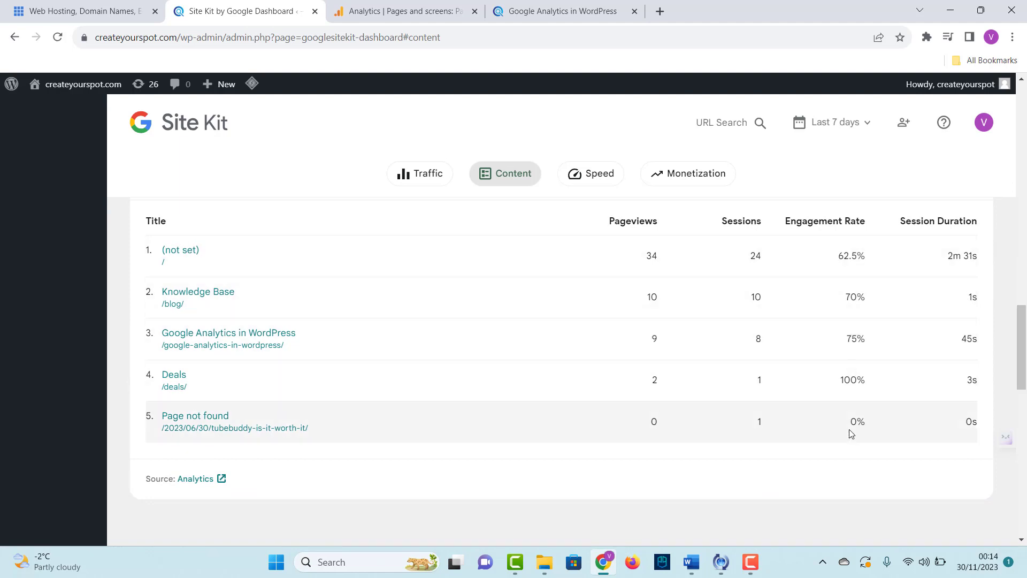
{"action": "left_click", "coordinate": [262, 344]}
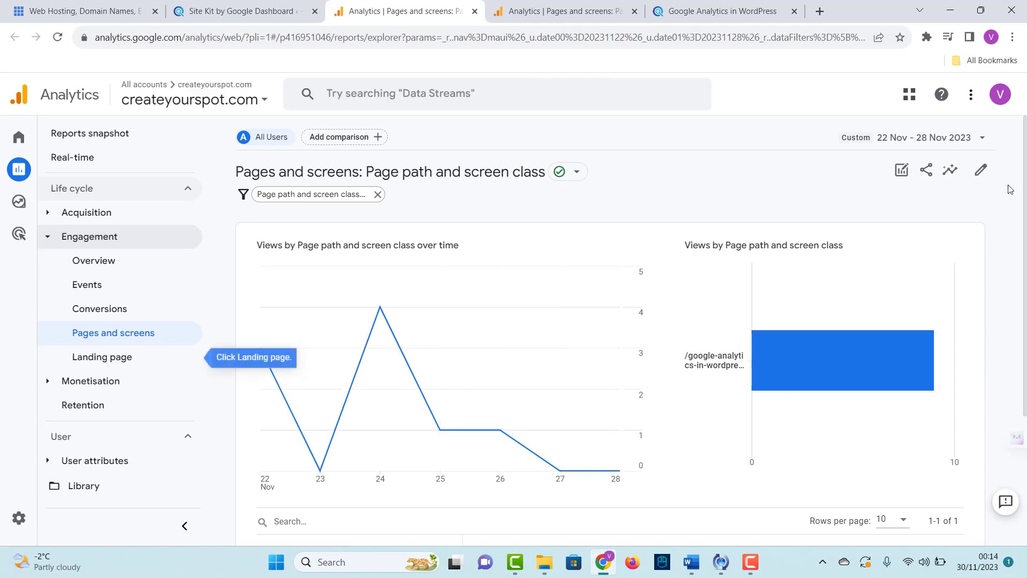
{"action": "left_click_drag", "start_coordinate": [1025, 192], "coordinate": [1024, 313]}
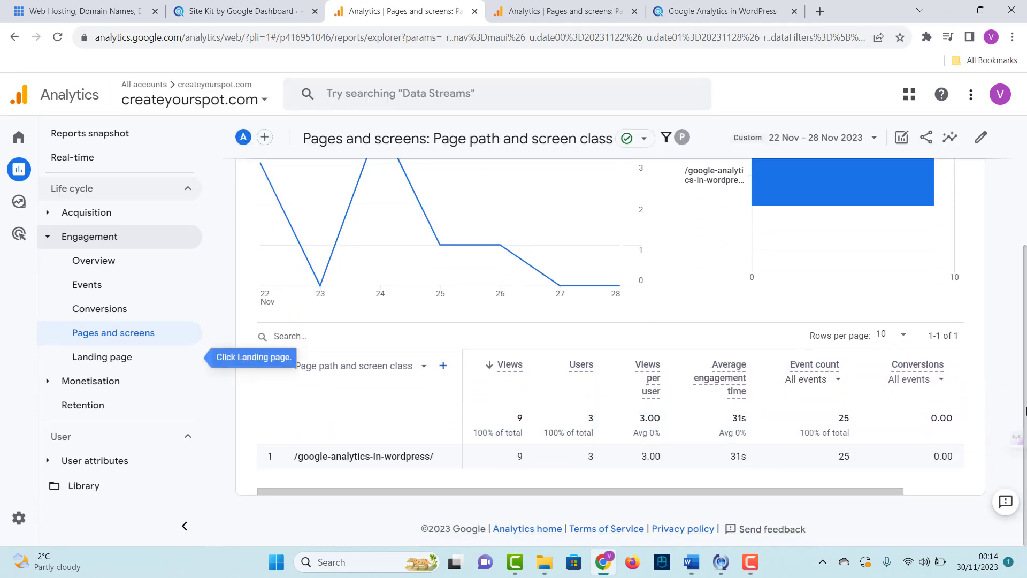
{"action": "left_click_drag", "start_coordinate": [1025, 410], "coordinate": [1025, 272]}
{"action": "left_click", "coordinate": [751, 568]}
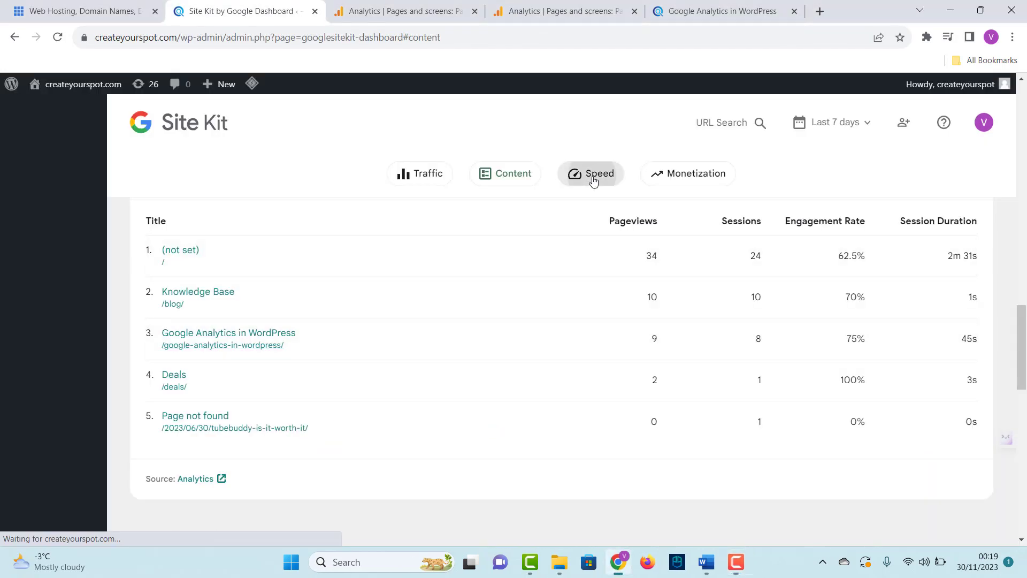
Step: View the site's speed results from the lab, switch to desktop, and check the field data and improvement recommendations
{"action": "left_click", "coordinate": [591, 174]}
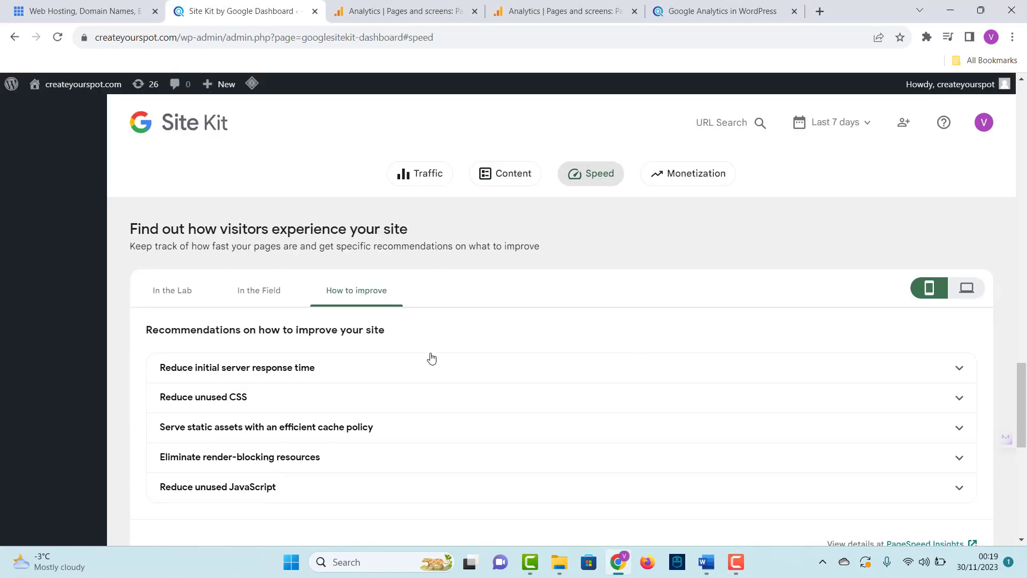
{"action": "left_click", "coordinate": [183, 296]}
{"action": "mouse_move", "coordinate": [1016, 377]}
{"action": "left_mouse_down"}
{"action": "mouse_move", "coordinate": [1017, 404]}
{"action": "mouse_move", "coordinate": [1018, 384]}
{"action": "left_mouse_up"}
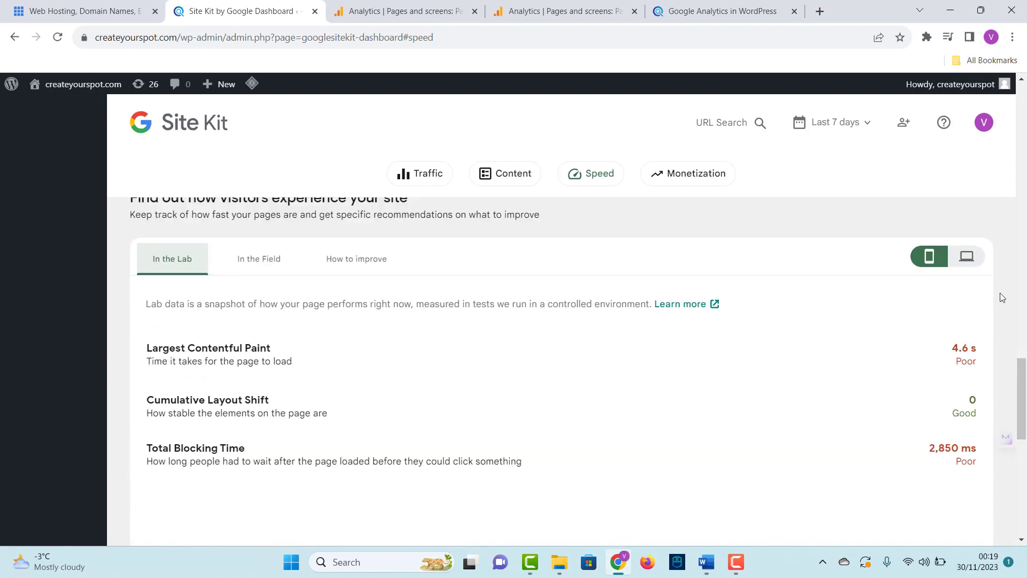
{"action": "left_click", "coordinate": [964, 262]}
{"action": "left_click", "coordinate": [261, 261]}
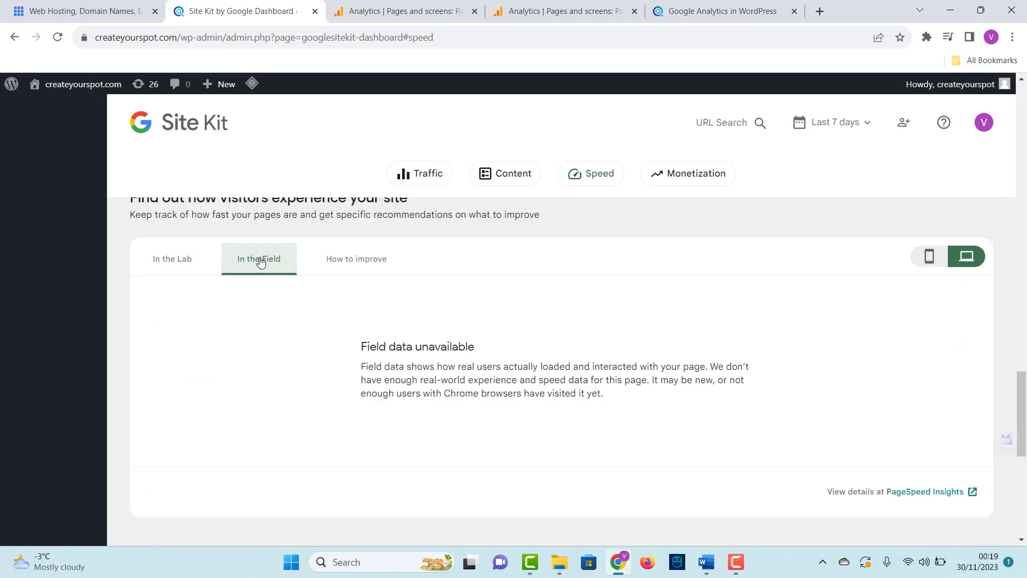
{"action": "left_click", "coordinate": [373, 264]}
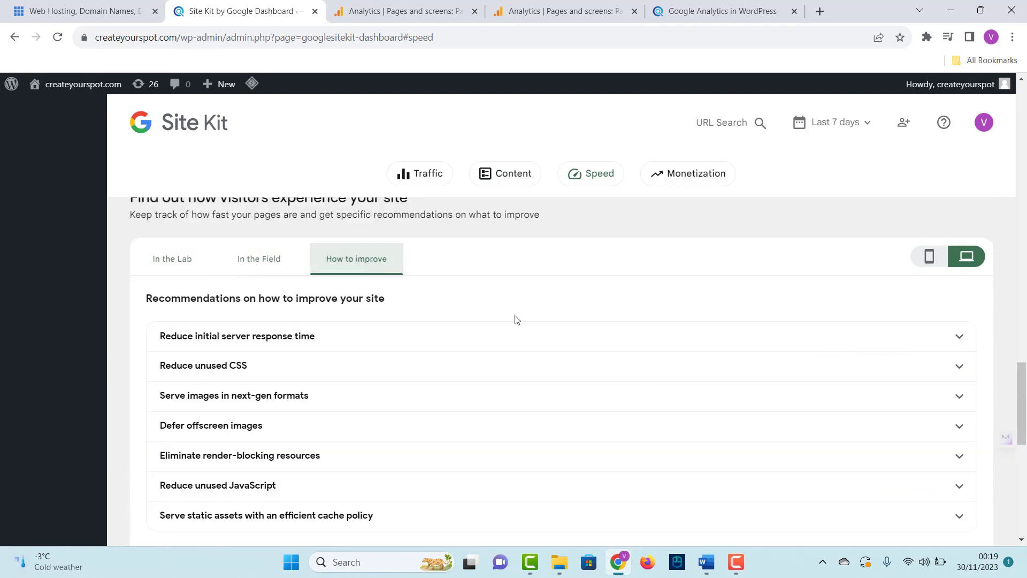
Step: Read through the desktop speed recommendations, including server response time, unused CSS, next-gen image formats, unused JavaScript and efficient cache policy
{"action": "left_click", "coordinate": [961, 340]}
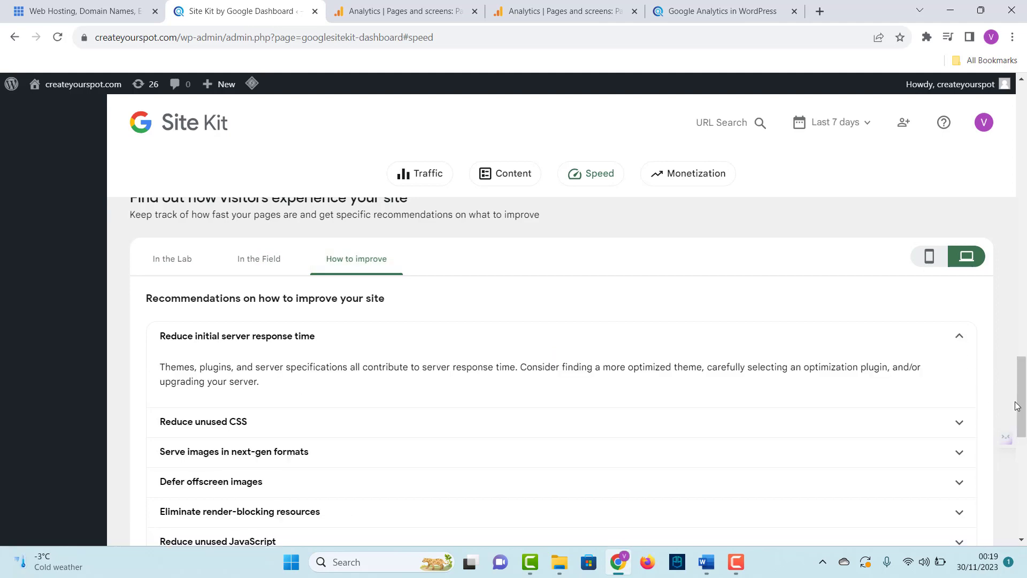
{"action": "left_click", "coordinate": [959, 341]}
{"action": "scroll", "coordinate": [962, 336], "scroll_direction": "down", "scroll_amount": 1}
{"action": "left_click", "coordinate": [960, 337]}
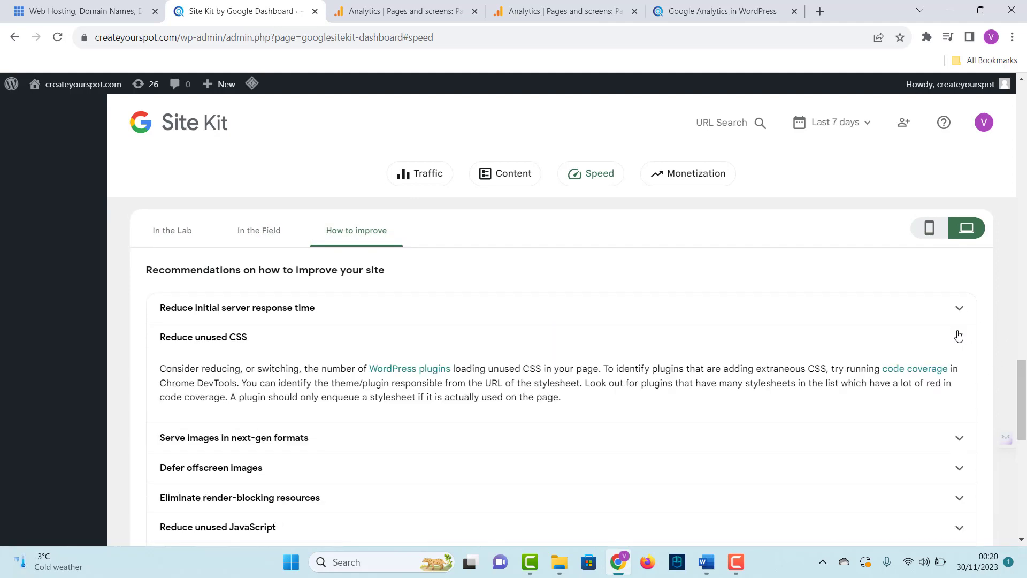
{"action": "left_click", "coordinate": [960, 337]}
{"action": "left_click", "coordinate": [959, 370]}
{"action": "left_click", "coordinate": [958, 372]}
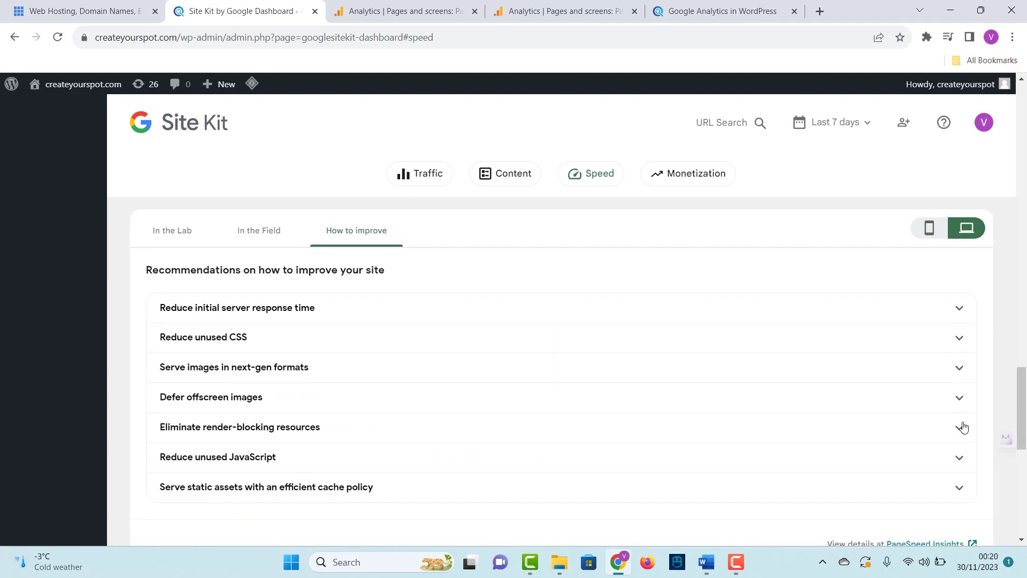
{"action": "scroll", "coordinate": [1023, 400], "scroll_direction": "down", "scroll_amount": 3}
{"action": "left_click", "coordinate": [959, 335]}
{"action": "left_click", "coordinate": [959, 335]}
{"action": "left_click", "coordinate": [959, 364]}
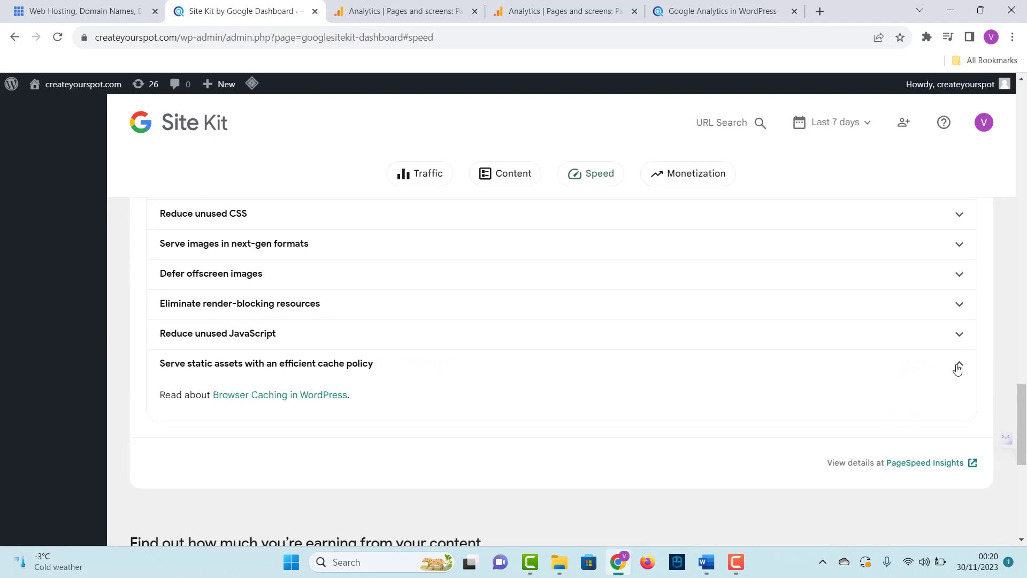
{"action": "left_click", "coordinate": [959, 365]}
{"action": "mouse_move", "coordinate": [1023, 417]}
{"action": "left_mouse_down"}
{"action": "mouse_move", "coordinate": [1022, 358]}
{"action": "mouse_move", "coordinate": [1022, 398]}
{"action": "left_mouse_up"}
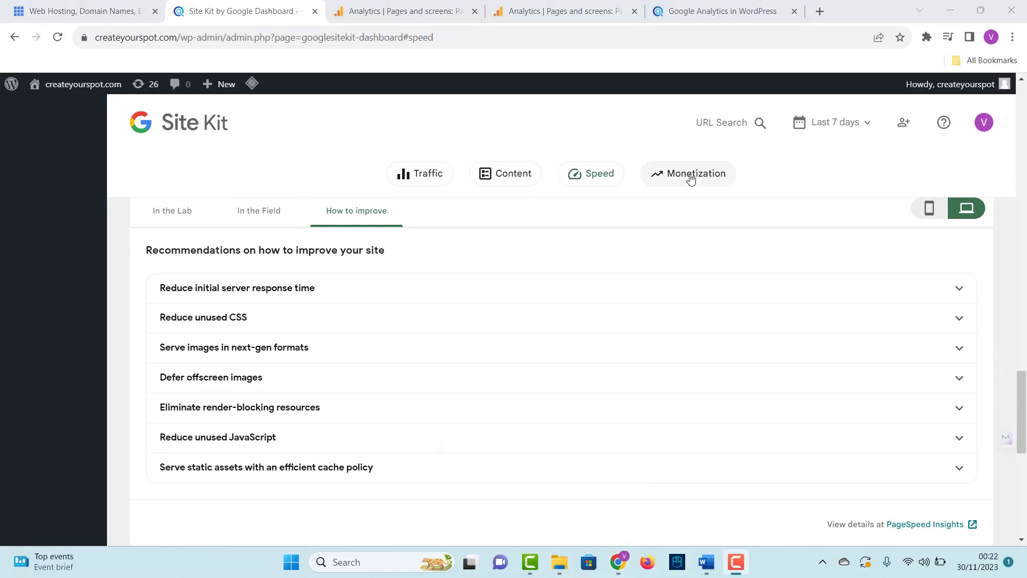
Step: Open the monetization section and review the option to connect AdSense
{"action": "left_click", "coordinate": [688, 176]}
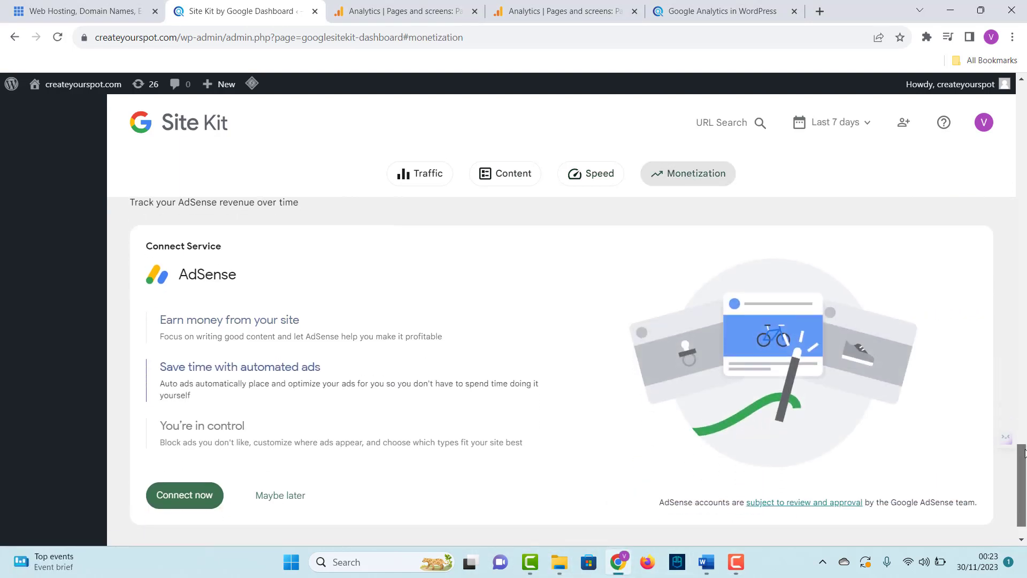
{"action": "left_click_drag", "start_coordinate": [1025, 453], "coordinate": [1024, 447]}
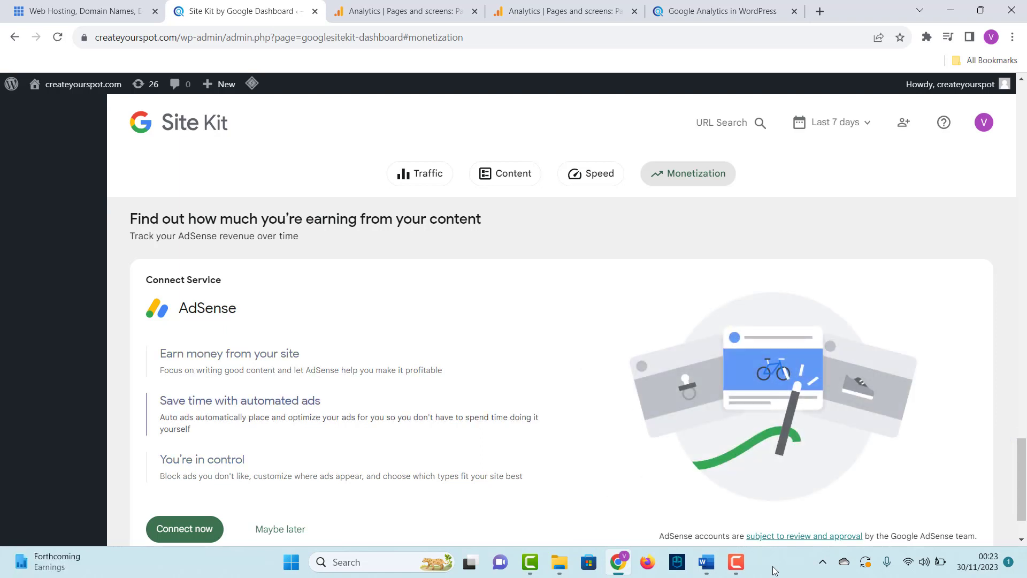
{"action": "left_click", "coordinate": [737, 562]}
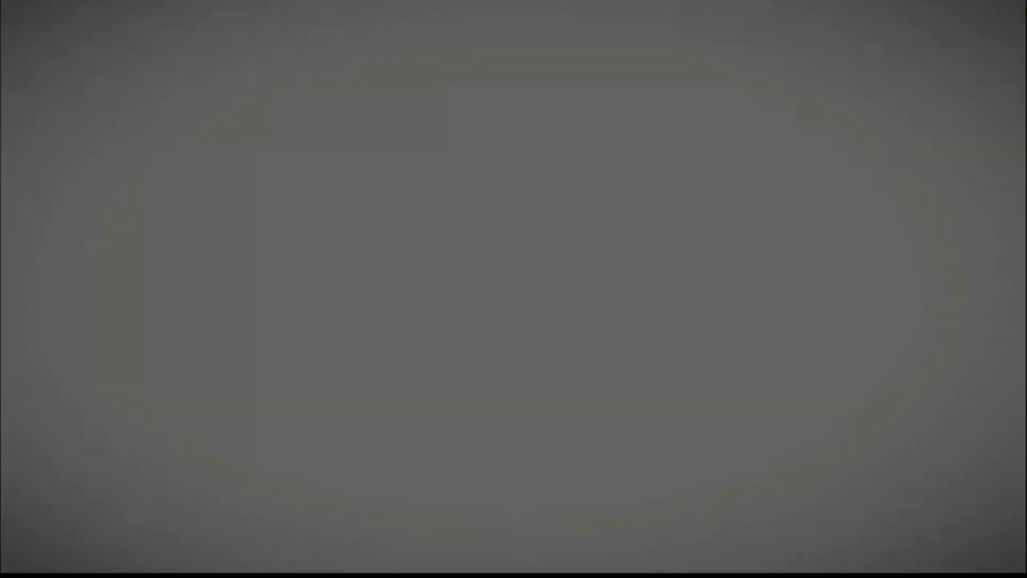